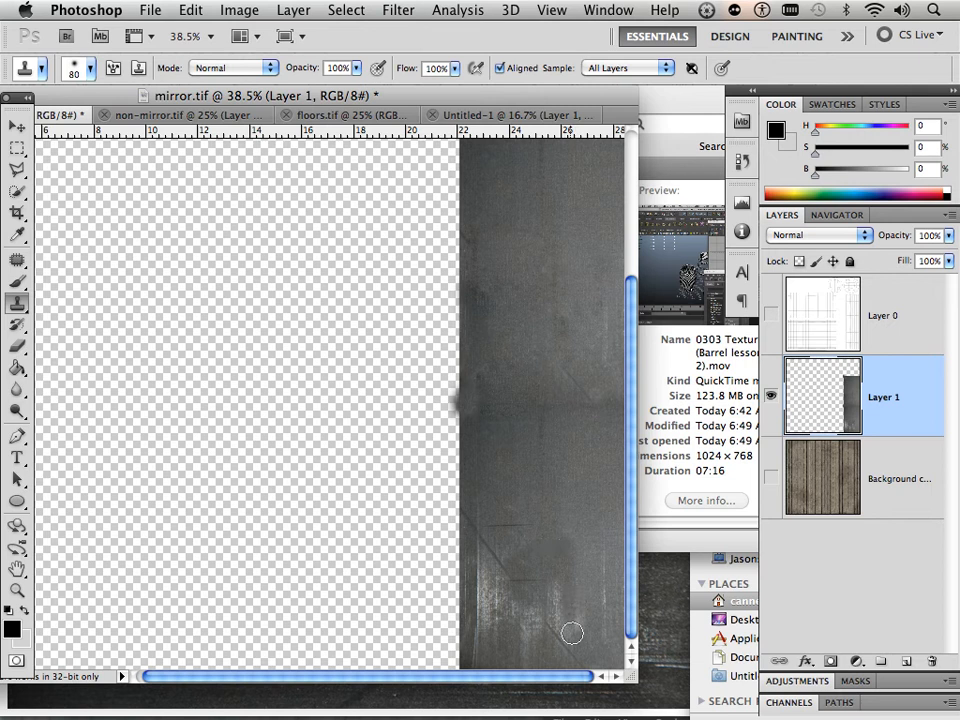
Step: Clone clean metal over the scratches in the lower part of the Layer 1 metal strip and along its left edge
mouse_move(572, 629)
left_mouse_down()
mouse_move(532, 616)
mouse_move(517, 565)
mouse_move(518, 645)
mouse_move(530, 655)
mouse_move(512, 576)
mouse_move(497, 606)
mouse_move(487, 534)
mouse_move(458, 500)
mouse_move(477, 621)
mouse_move(488, 577)
mouse_move(489, 663)
mouse_move(474, 574)
left_mouse_up()
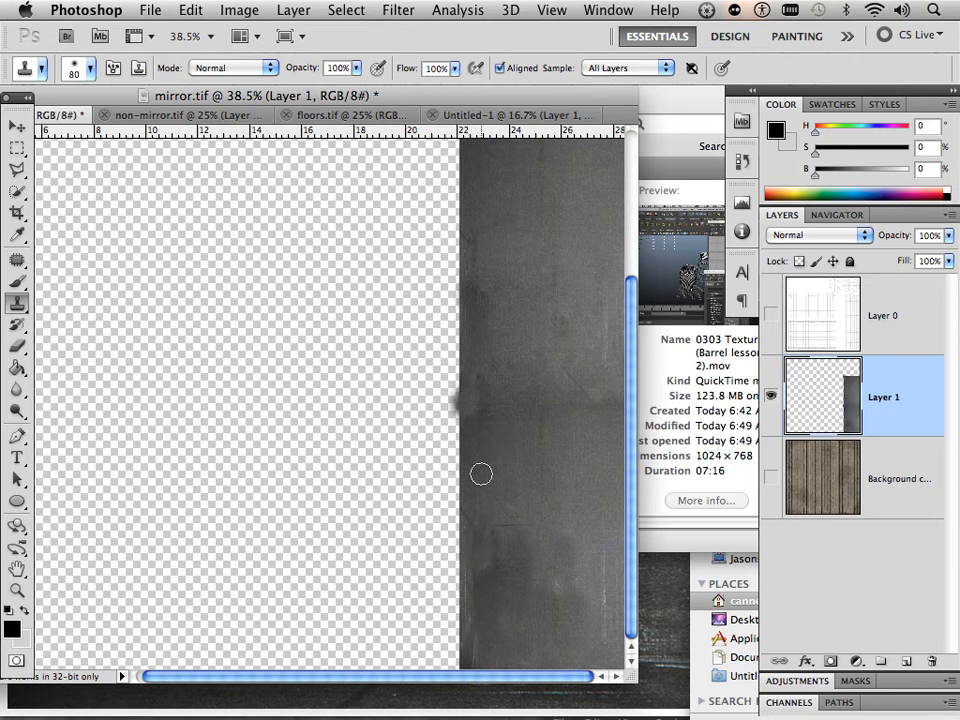
left_click_drag(463, 523, 454, 551)
mouse_move(458, 599)
left_mouse_down()
mouse_move(460, 591)
mouse_move(461, 652)
left_mouse_up()
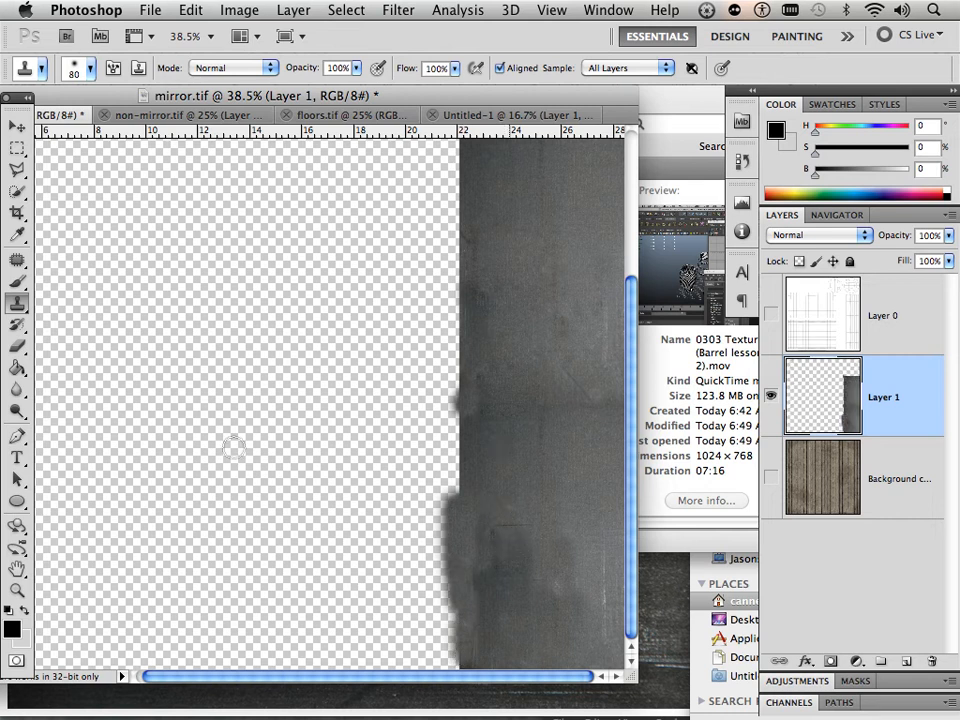
Step: Patch the two dark blotches in the lower part of the metal strip with clean texture from higher up, deselecting after each
left_click(17, 260)
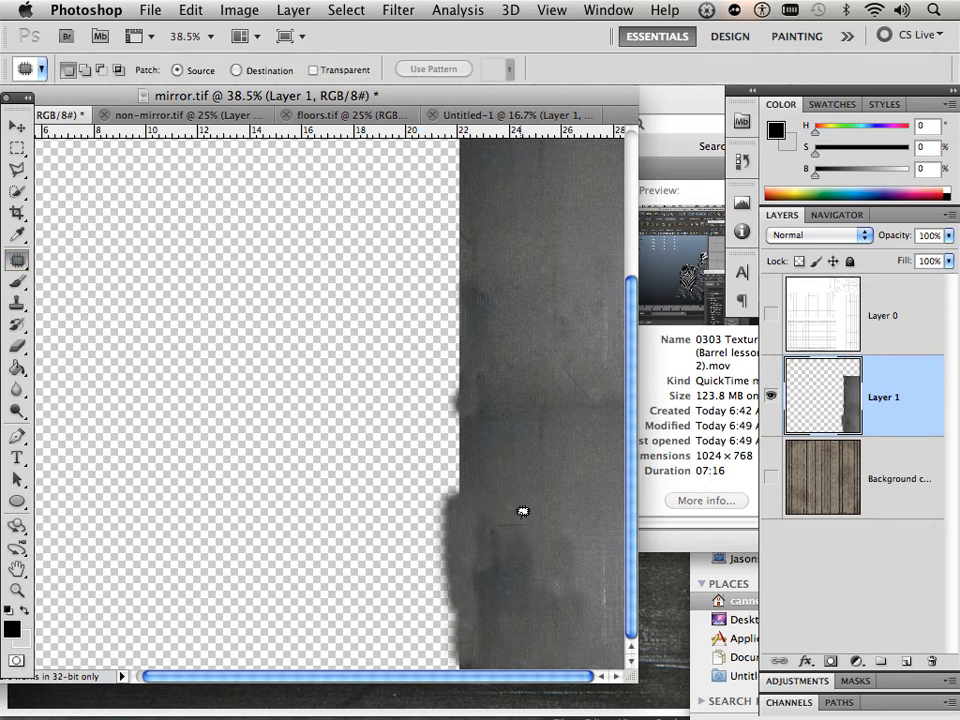
mouse_move(515, 518)
left_mouse_down()
mouse_move(486, 534)
mouse_move(476, 628)
mouse_move(520, 617)
mouse_move(550, 533)
mouse_move(528, 509)
mouse_move(514, 525)
mouse_move(570, 305)
left_mouse_up()
left_click_drag(568, 420, 585, 421)
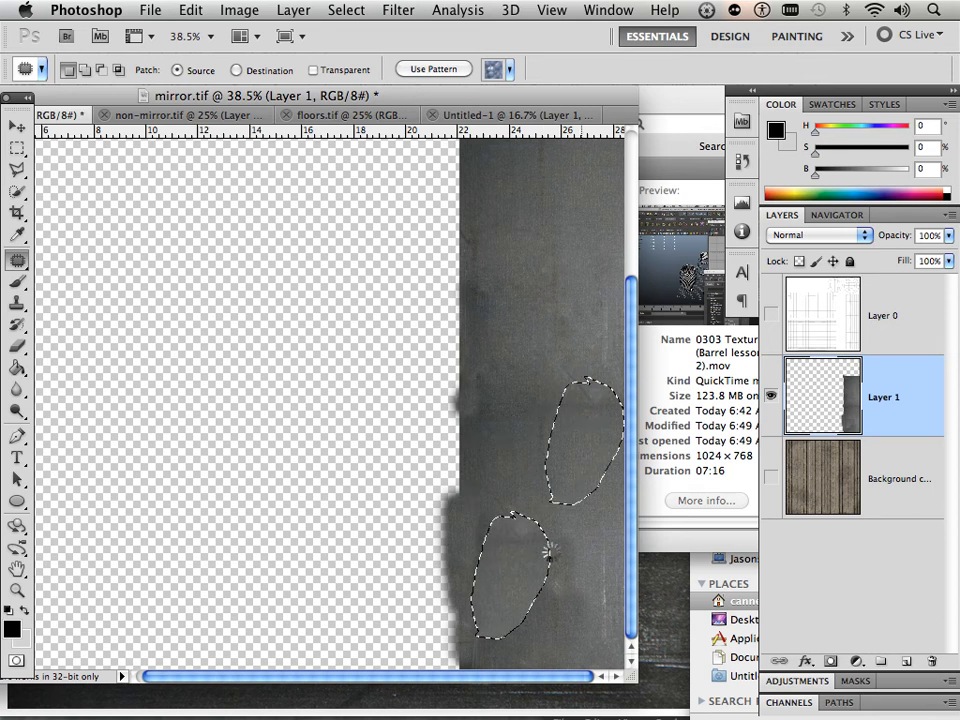
key("super+d")
mouse_move(564, 527)
left_mouse_down()
mouse_move(571, 622)
mouse_move(614, 573)
mouse_move(597, 535)
mouse_move(562, 529)
mouse_move(577, 466)
mouse_move(578, 349)
mouse_move(515, 235)
left_mouse_up()
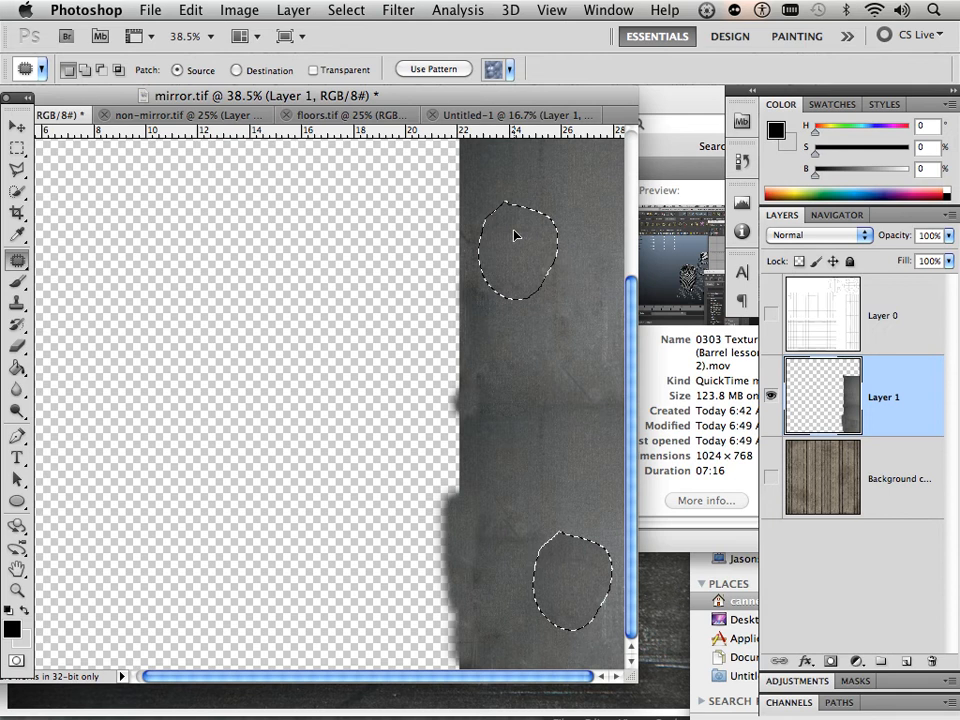
key("super+d")
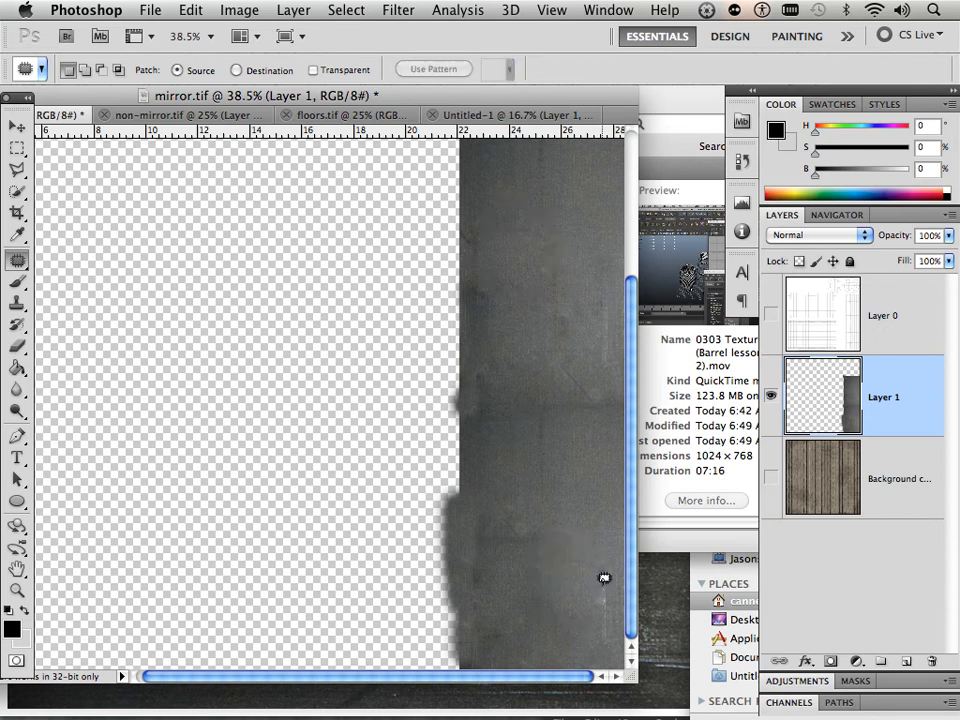
Step: Patch the scratch near the strip's lower right edge, its bottom-left corner and the blotch along its lower left edge
mouse_move(594, 570)
left_mouse_down()
mouse_move(603, 620)
mouse_move(621, 589)
mouse_move(587, 564)
mouse_move(592, 530)
left_mouse_up()
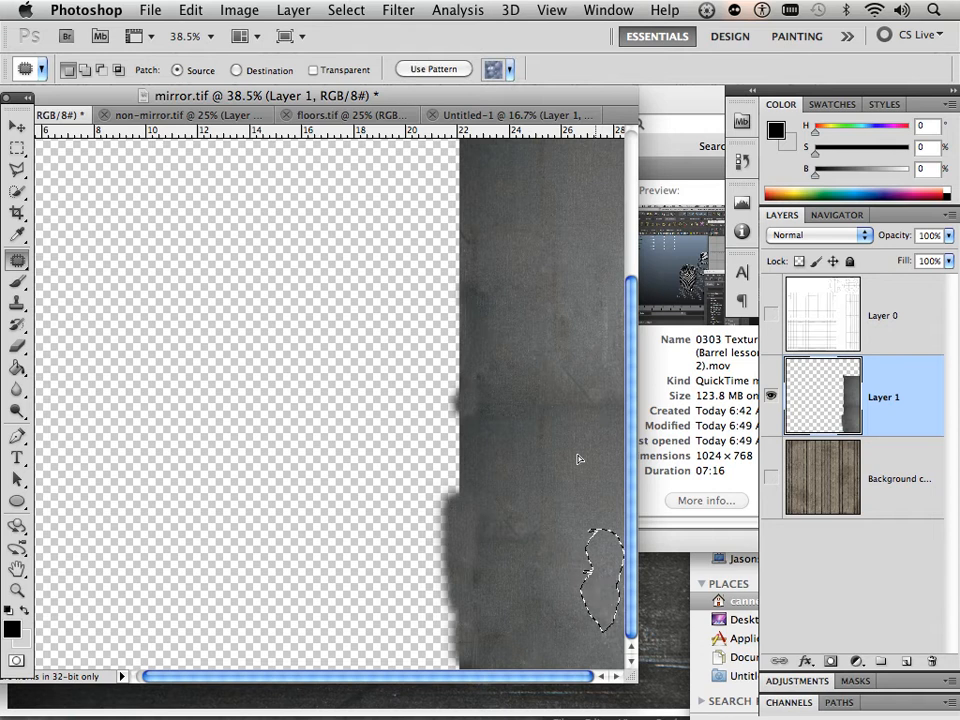
left_click_drag(598, 578, 578, 461)
key("super+d")
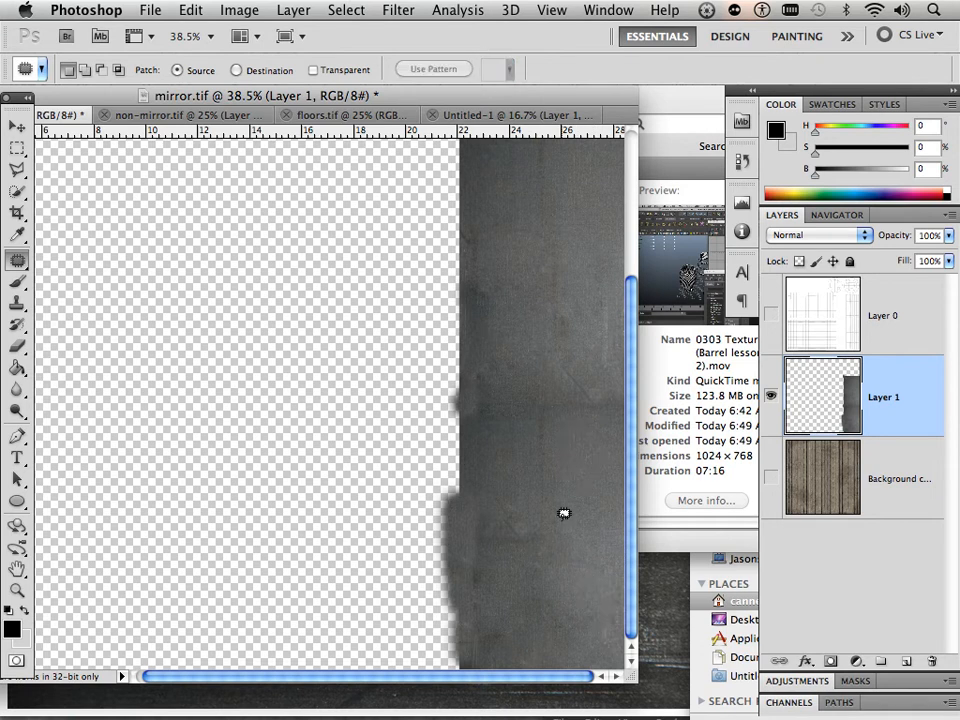
mouse_move(491, 615)
left_mouse_down()
mouse_move(449, 653)
mouse_move(457, 670)
mouse_move(504, 659)
mouse_move(515, 628)
mouse_move(484, 613)
mouse_move(483, 638)
mouse_move(587, 492)
left_mouse_up()
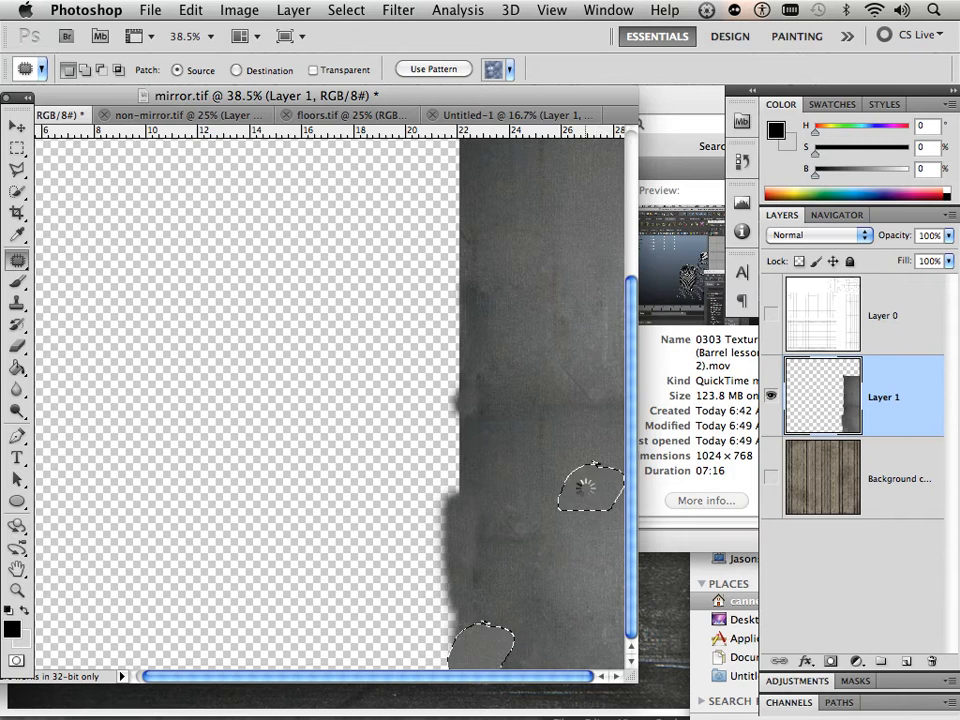
key("super+d")
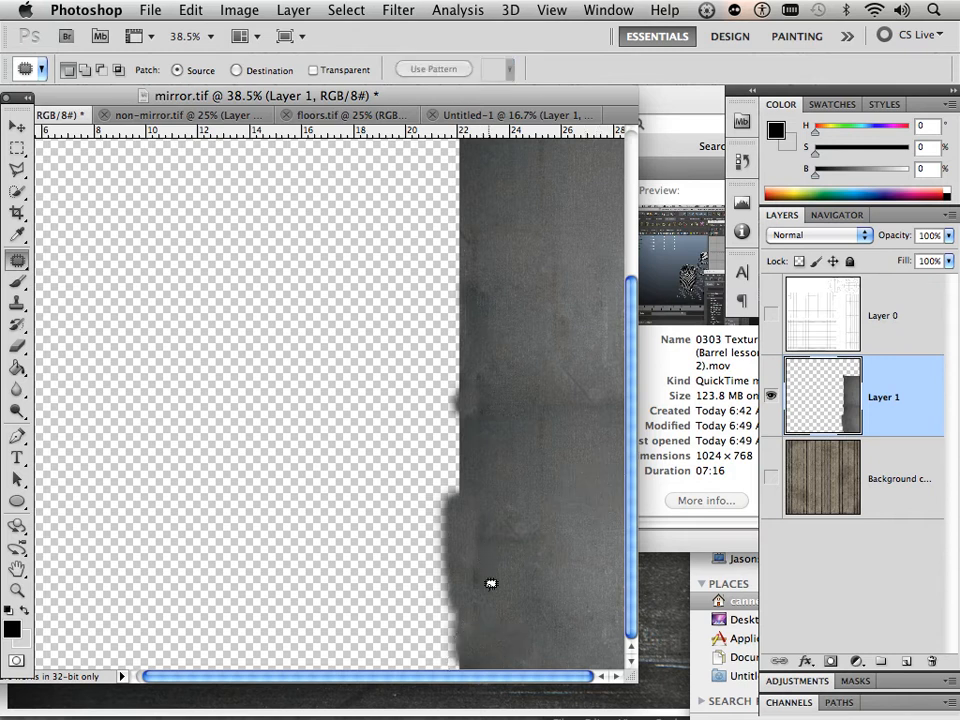
mouse_move(491, 584)
left_mouse_down()
mouse_move(465, 560)
mouse_move(477, 500)
mouse_move(498, 486)
mouse_move(476, 586)
mouse_move(588, 250)
left_mouse_up()
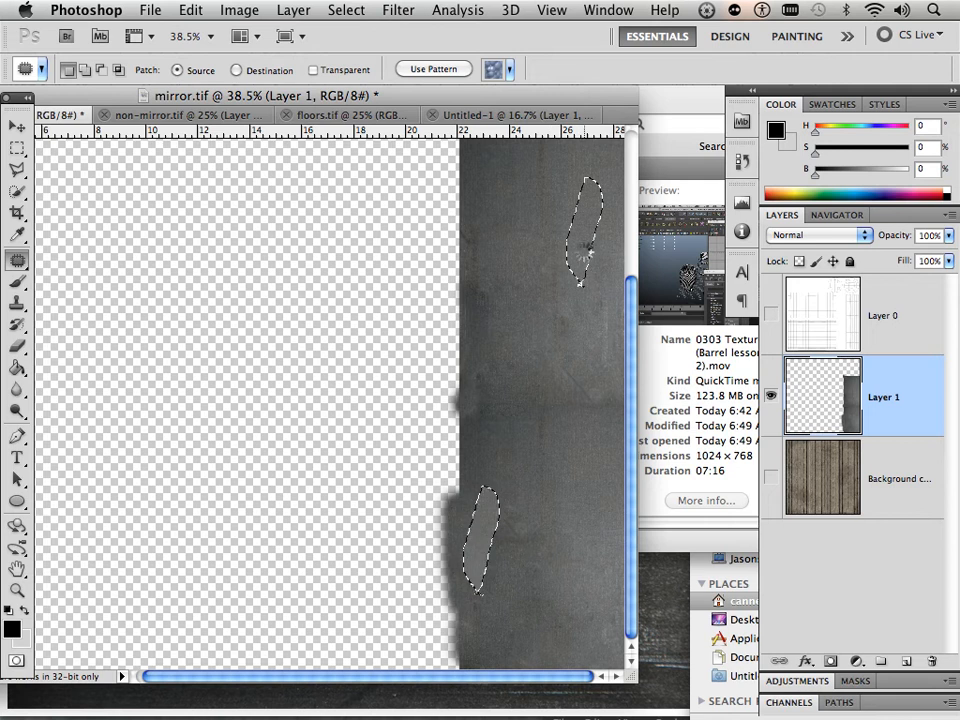
key("ctrl+d")
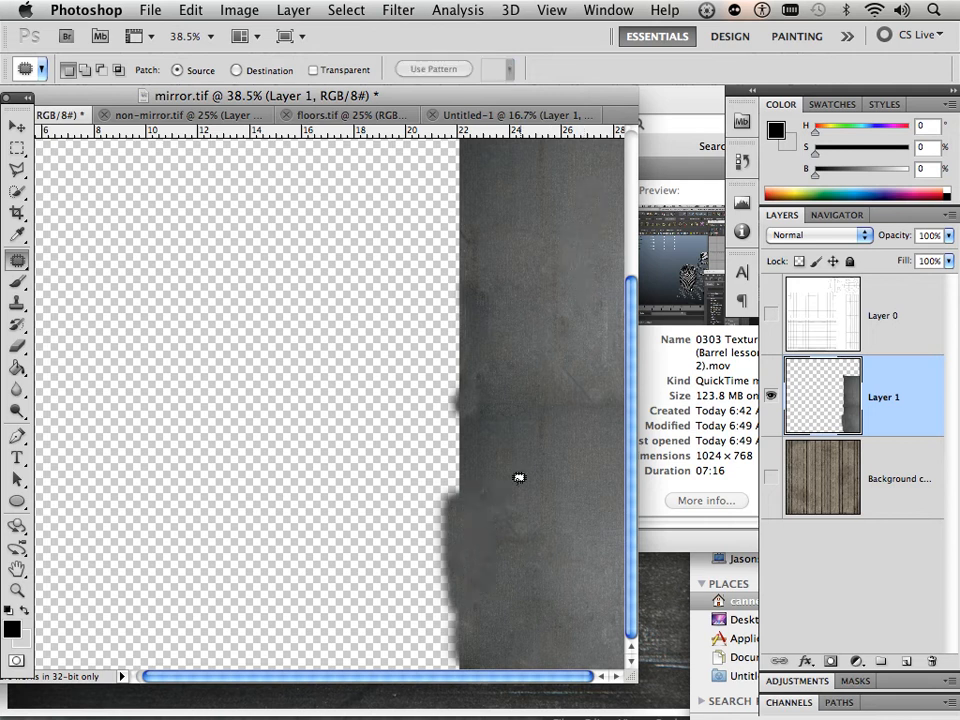
Step: Patch the blotch at the strip's left edge and the middle of the horizontal seam with clean metal from above
scroll(493, 427, "up", 3)
scroll(492, 426, "down", 2)
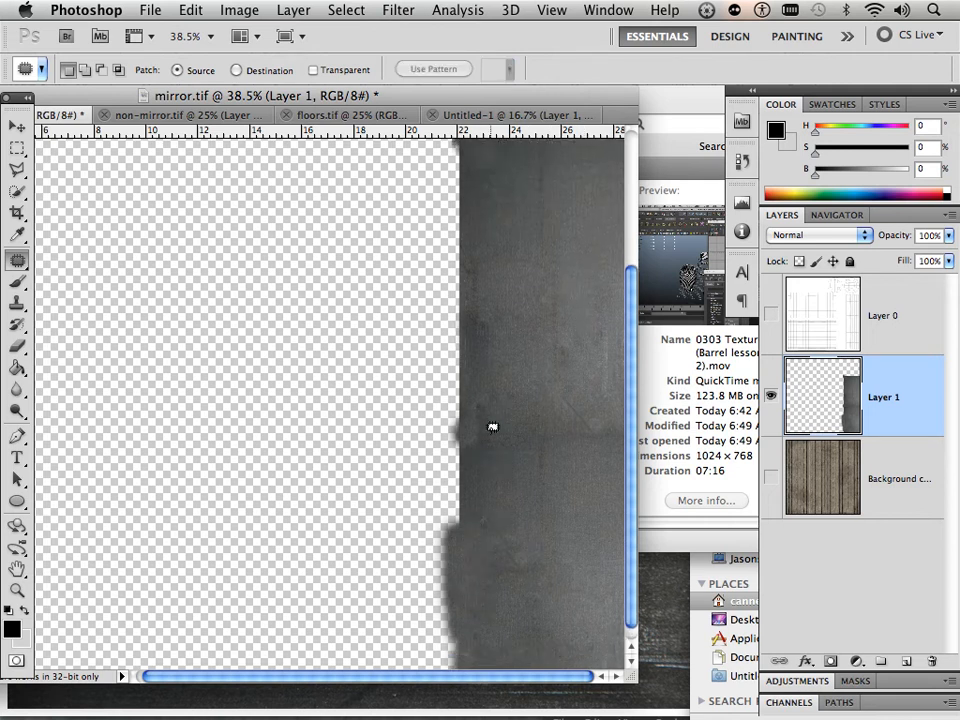
scroll(492, 426, "up", 2)
scroll(493, 427, "down", 2)
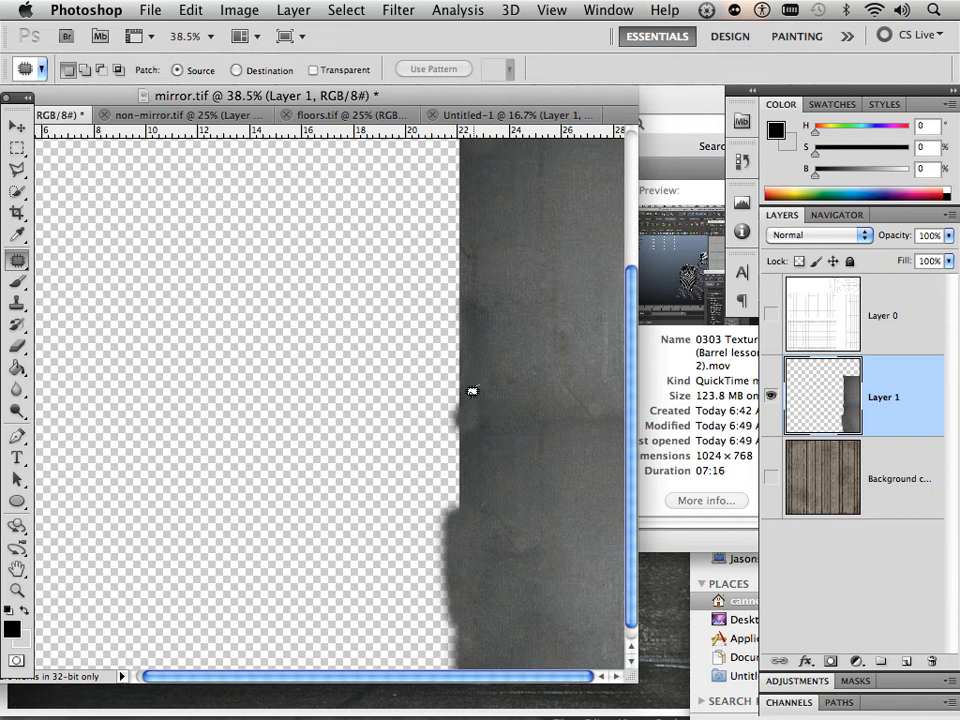
mouse_move(472, 390)
left_mouse_down()
mouse_move(506, 441)
mouse_move(493, 375)
mouse_move(474, 386)
mouse_move(512, 396)
left_mouse_up()
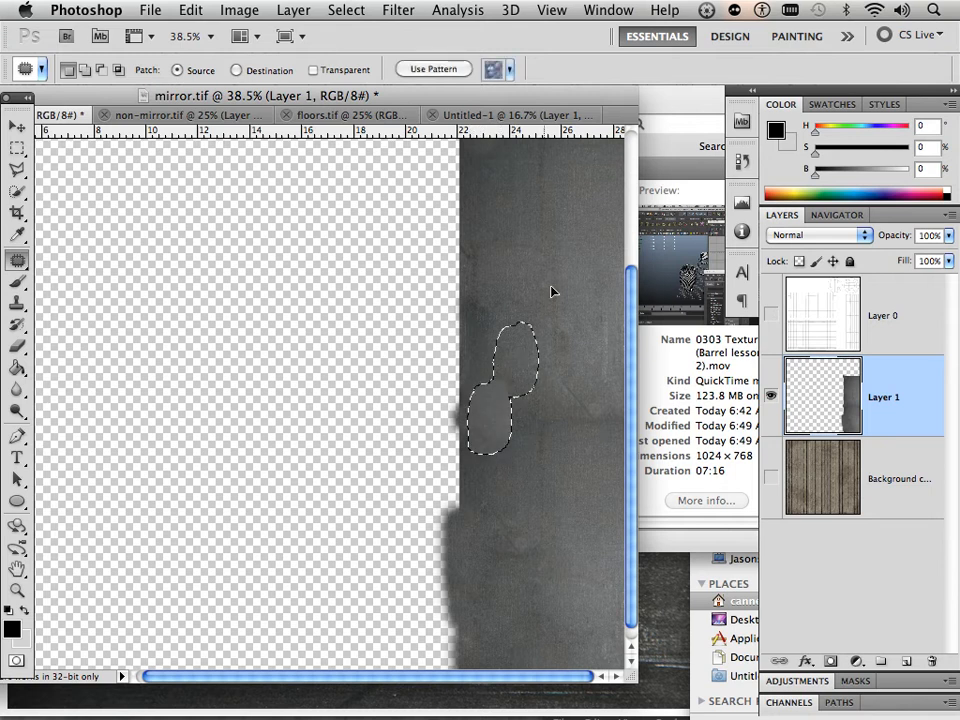
left_click_drag(551, 292, 551, 292)
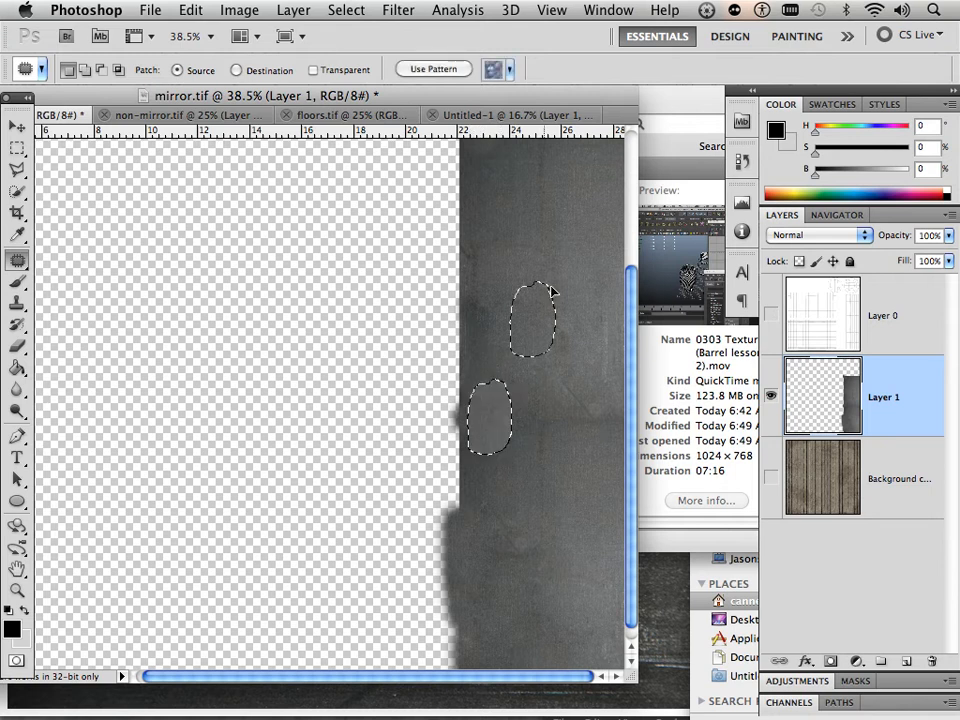
left_click(578, 352)
mouse_move(561, 409)
left_mouse_down()
mouse_move(526, 421)
mouse_move(560, 456)
mouse_move(602, 430)
mouse_move(586, 402)
mouse_move(566, 405)
mouse_move(583, 278)
left_mouse_up()
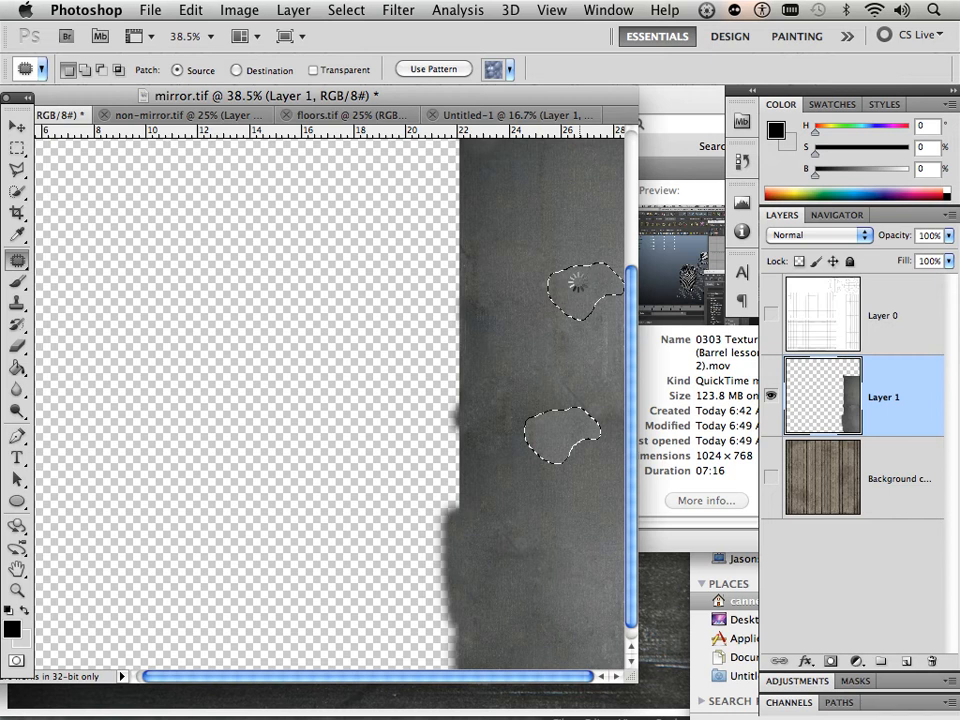
key("super+d")
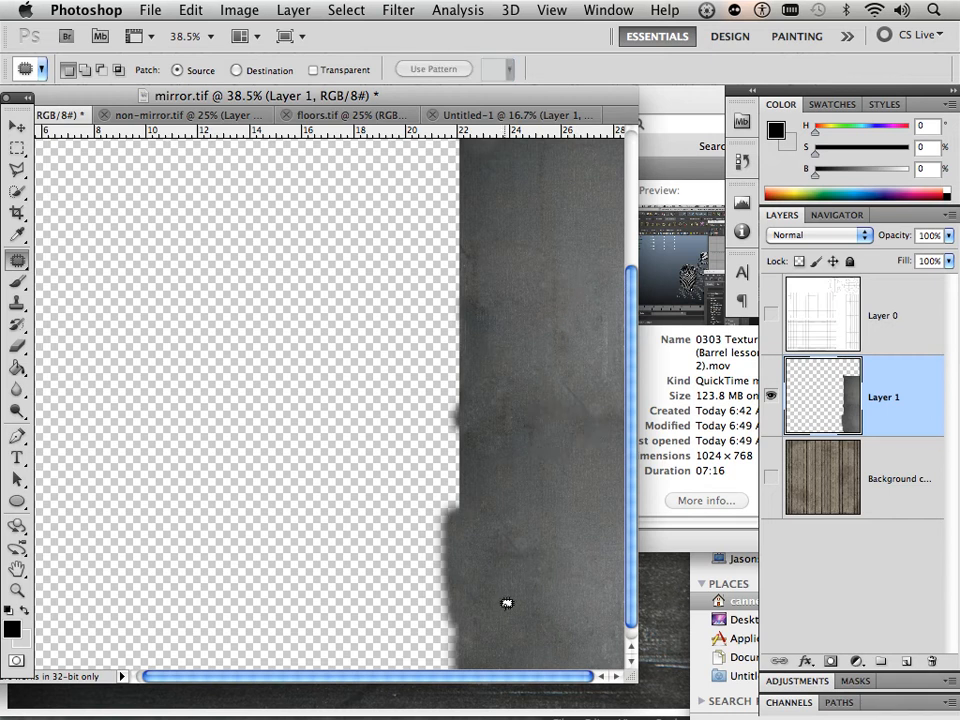
Step: Patch the area just below the middle of the metal strip with texture from directly above, then clear the selection
scroll(507, 603, "down", 1)
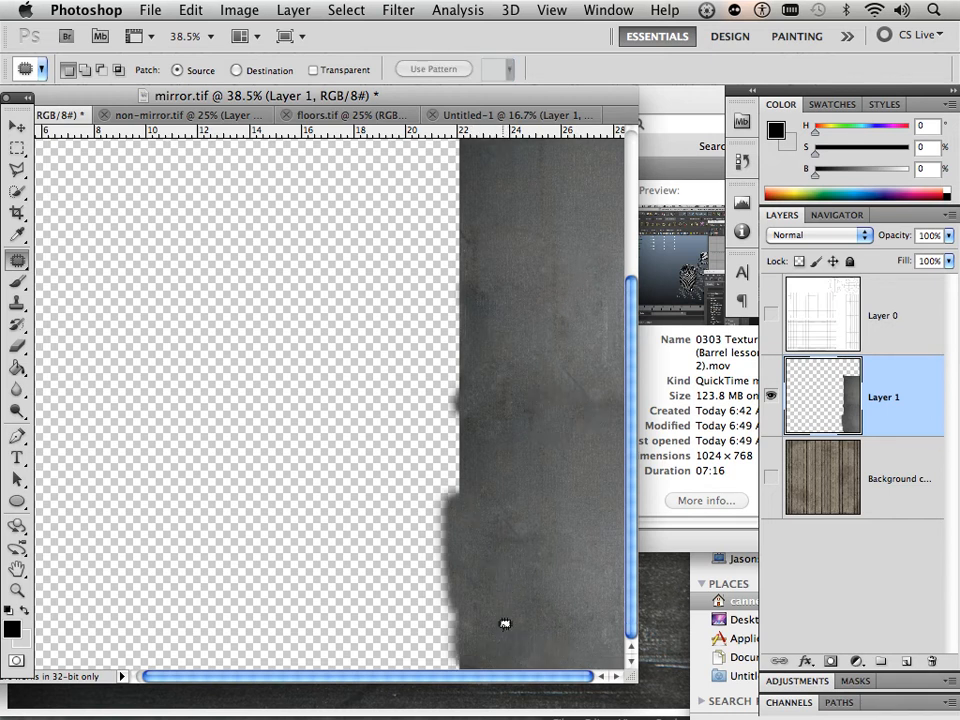
scroll(506, 598, "down", 5)
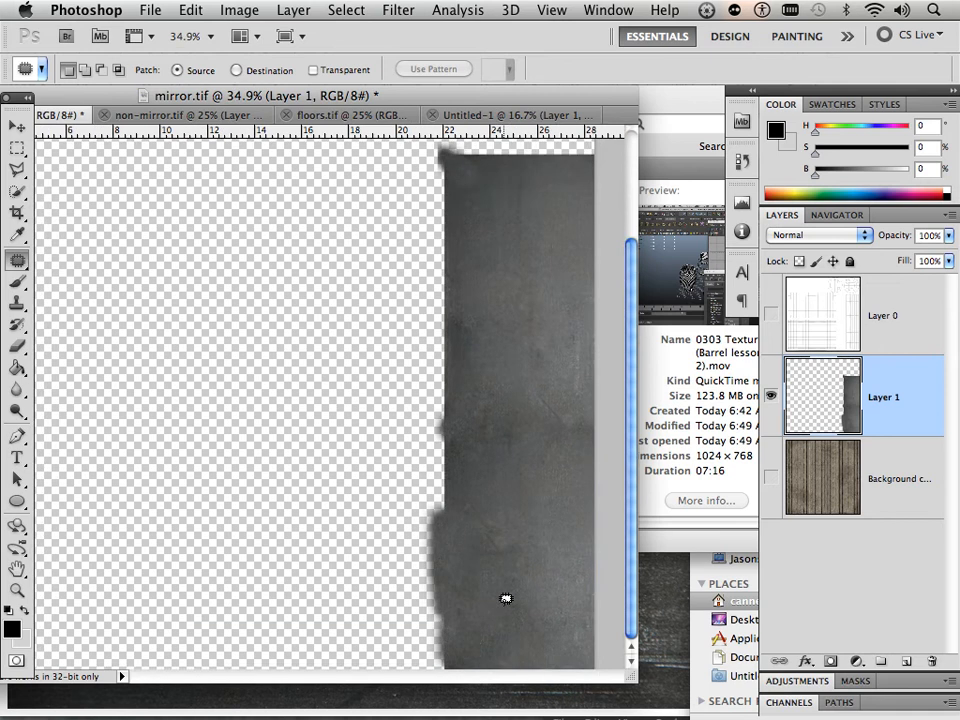
scroll(506, 598, "up", 1)
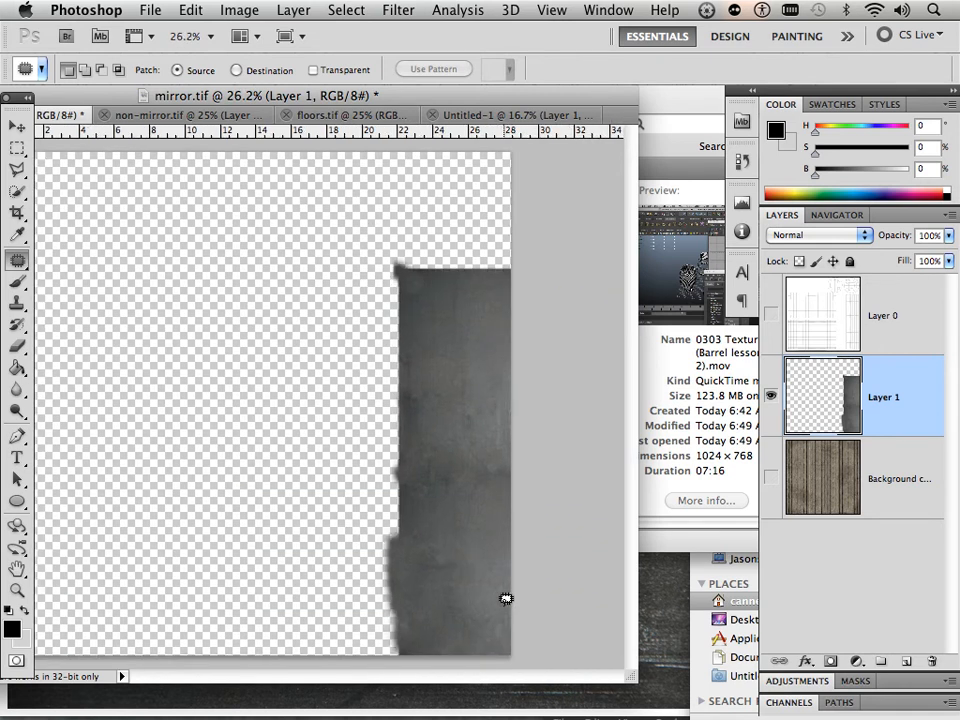
scroll(506, 598, "down", 1)
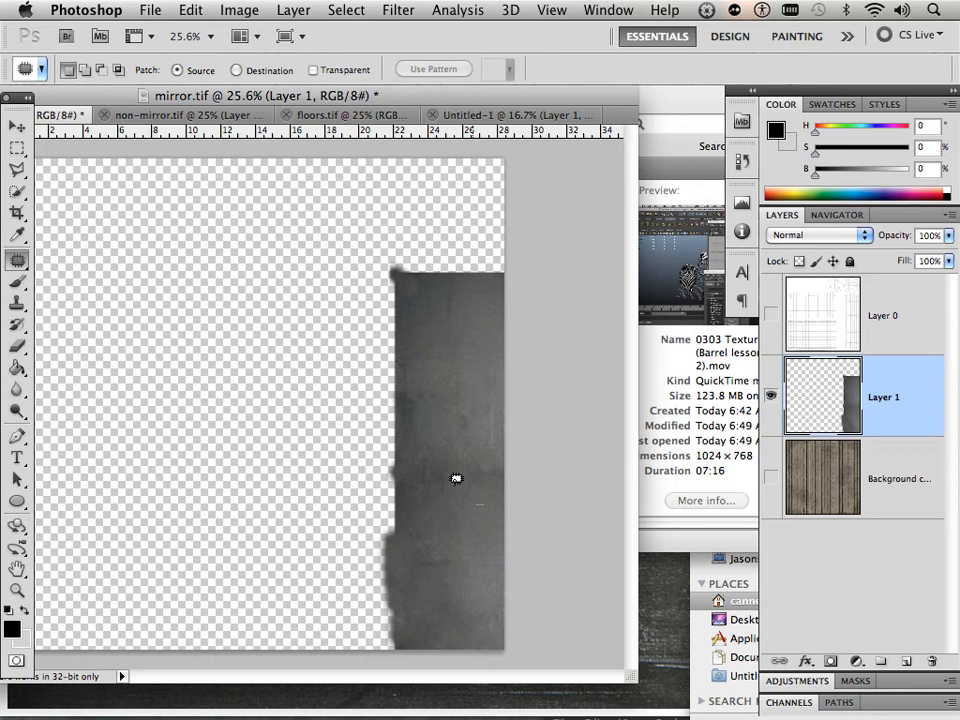
mouse_move(455, 445)
left_mouse_down()
mouse_move(485, 464)
mouse_move(486, 490)
mouse_move(471, 485)
mouse_move(463, 405)
left_mouse_up()
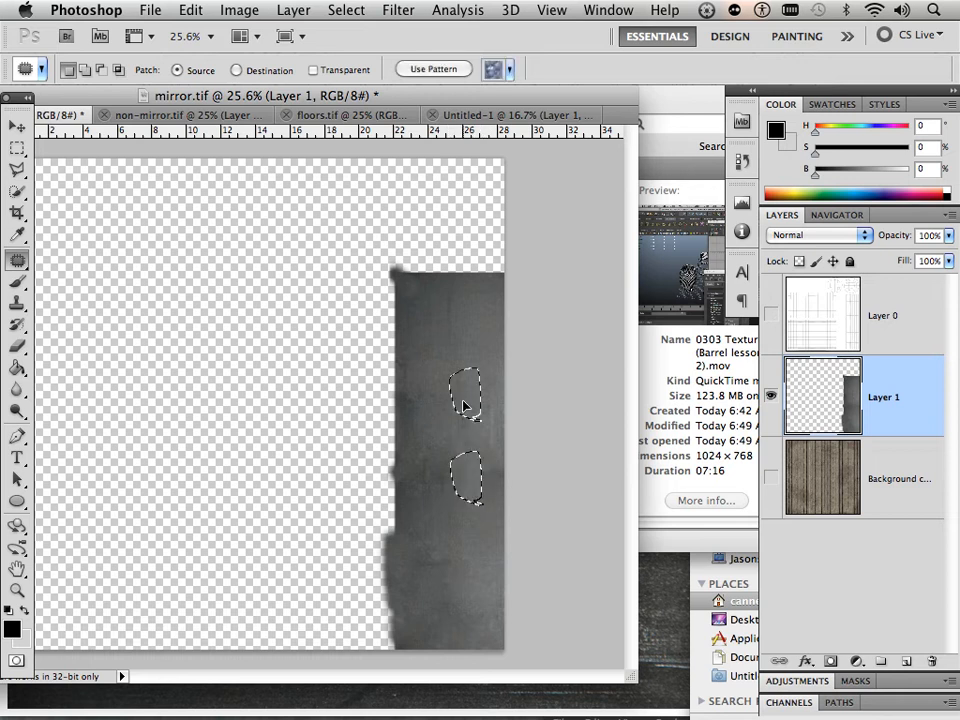
left_click(419, 479)
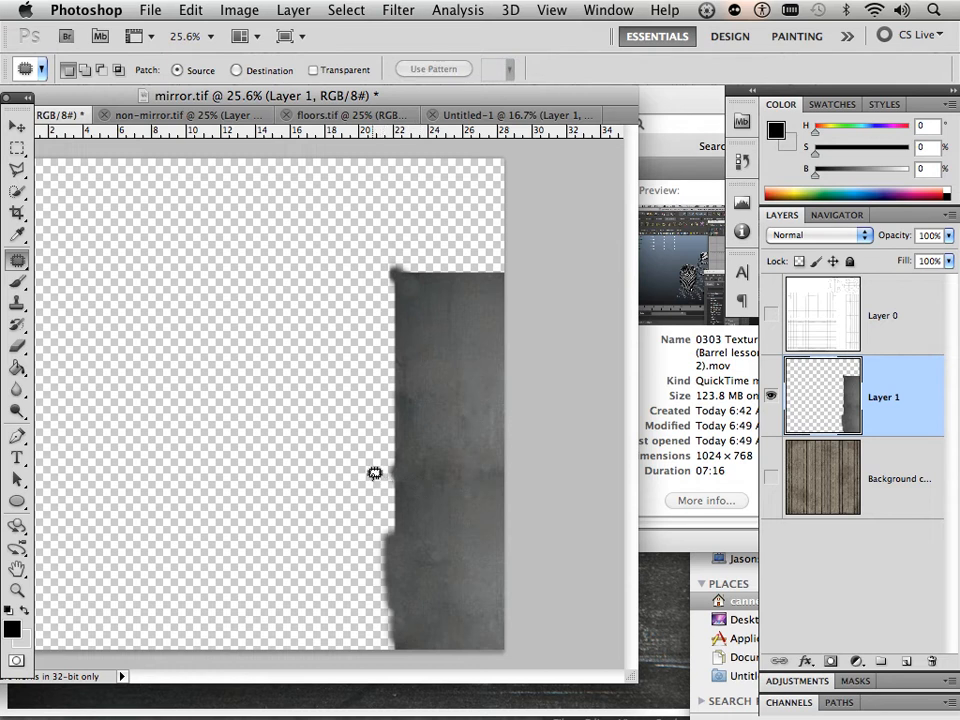
Step: Show the wood background layer, and temporarily show the Layer 0 wireframe to check how the metal strip covers the UV layout
left_click(769, 479)
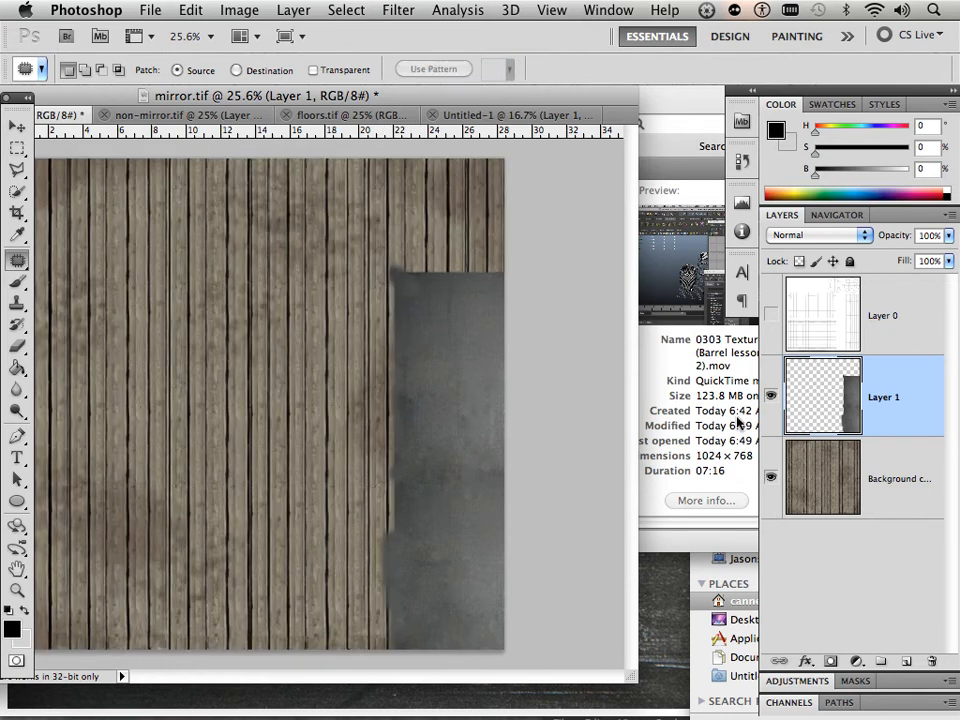
left_click(771, 318)
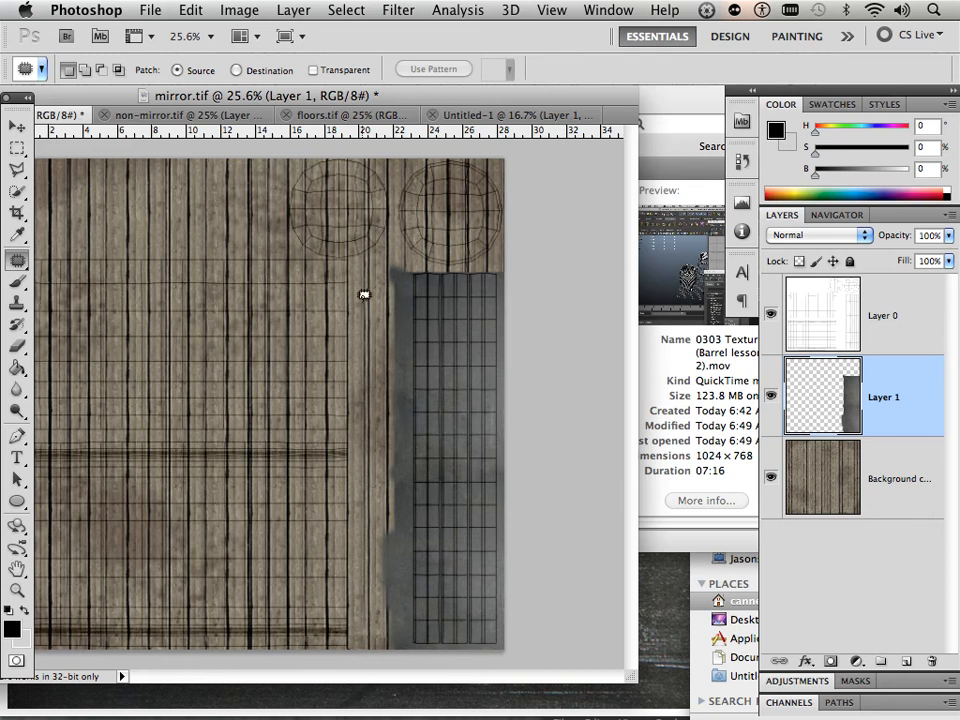
scroll(441, 293, "up", 4)
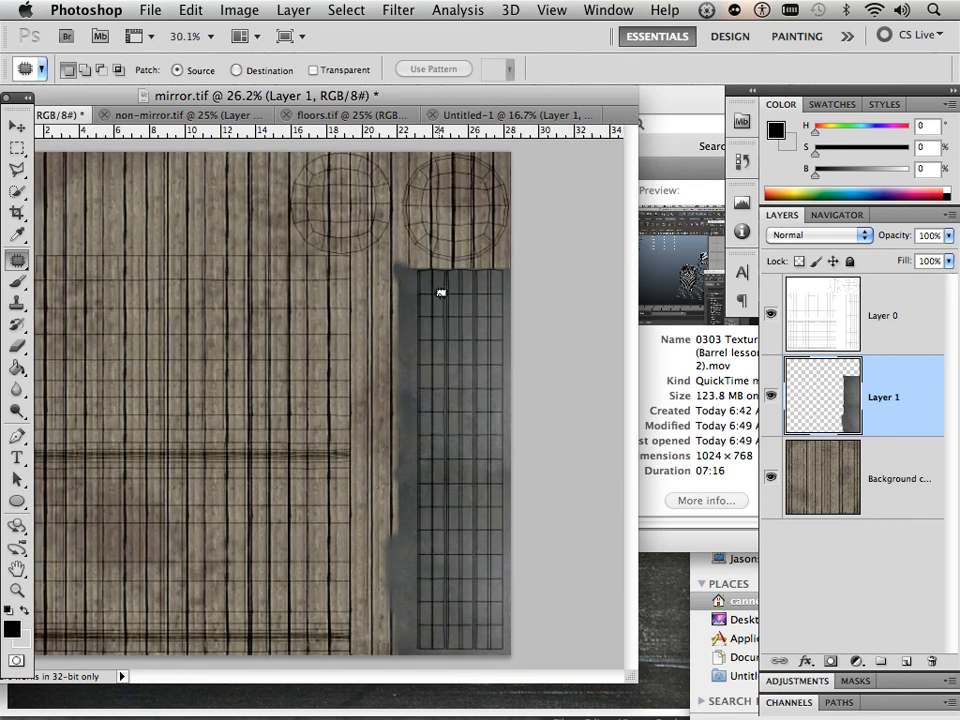
scroll(514, 272, "up", 2)
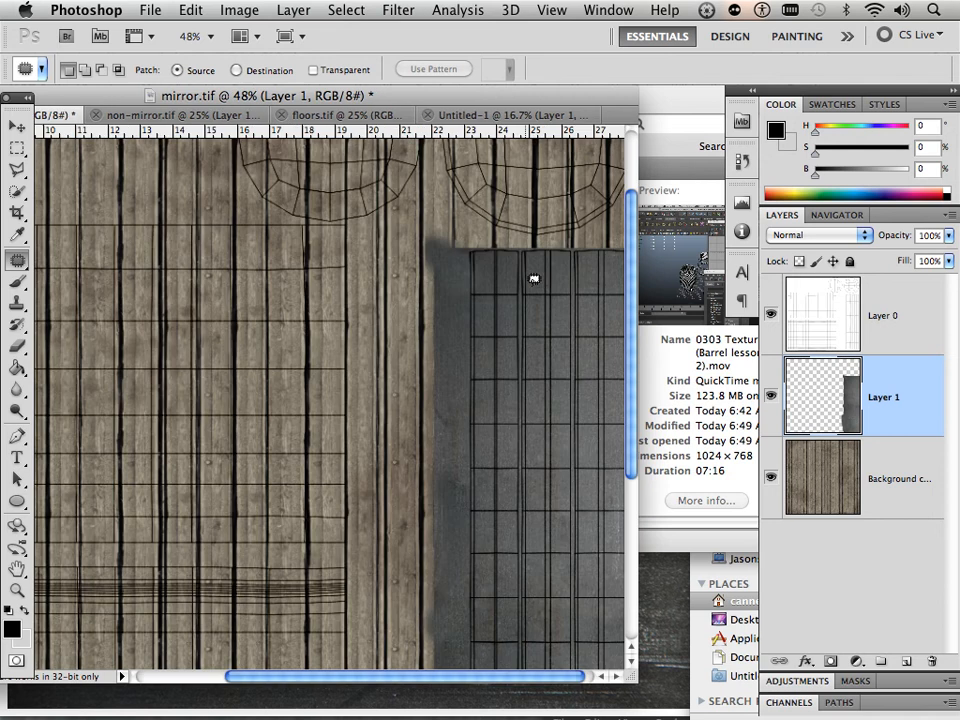
scroll(537, 280, "up", 2)
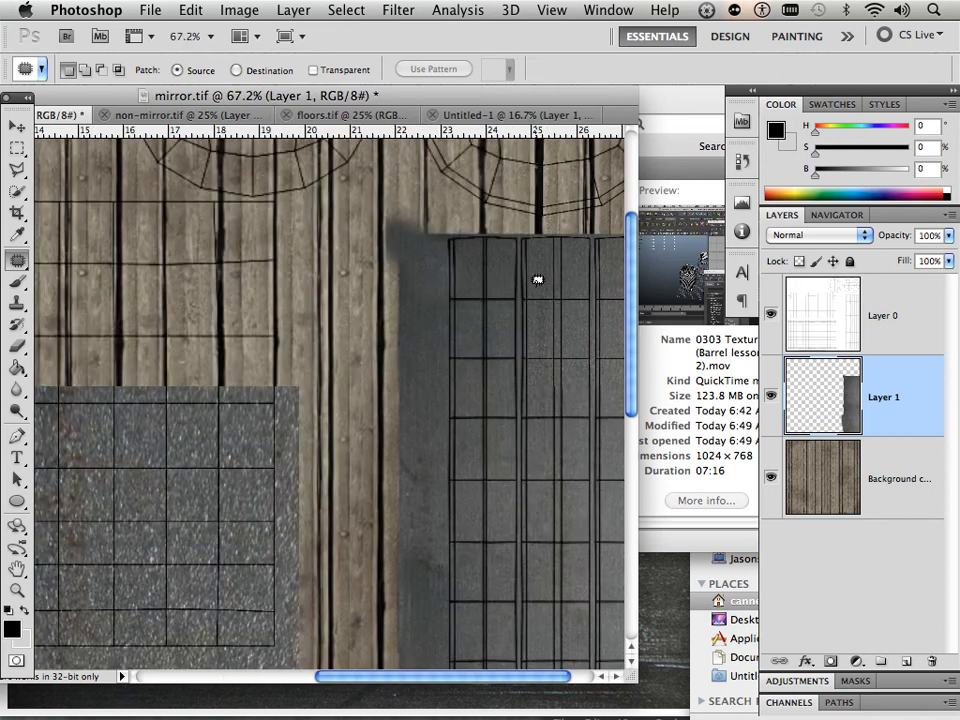
scroll(537, 280, "down", 1)
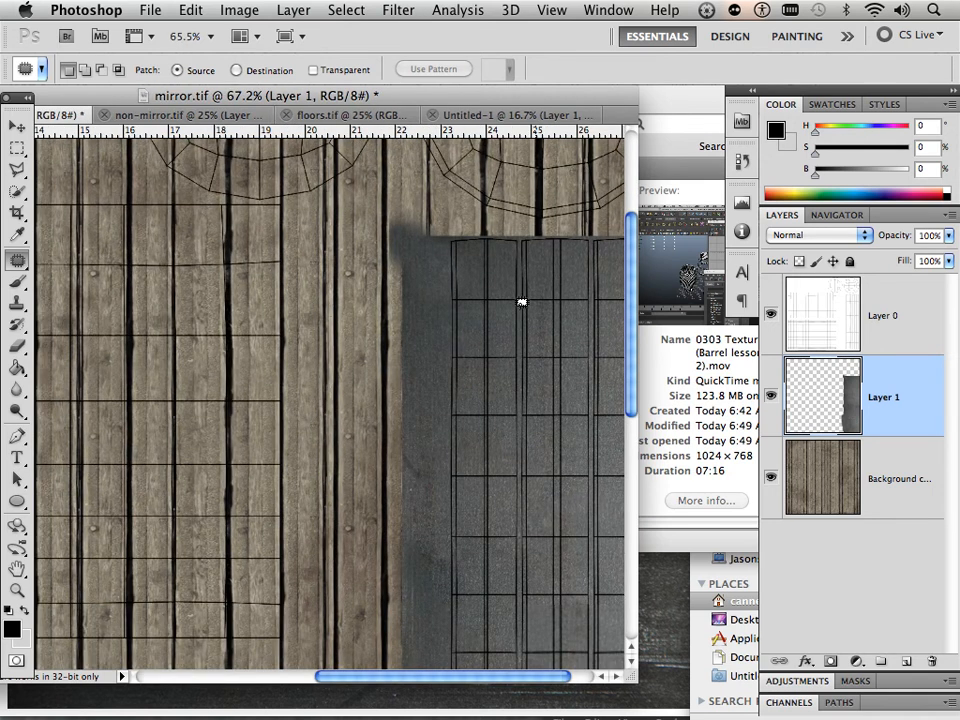
scroll(521, 302, "down", 10)
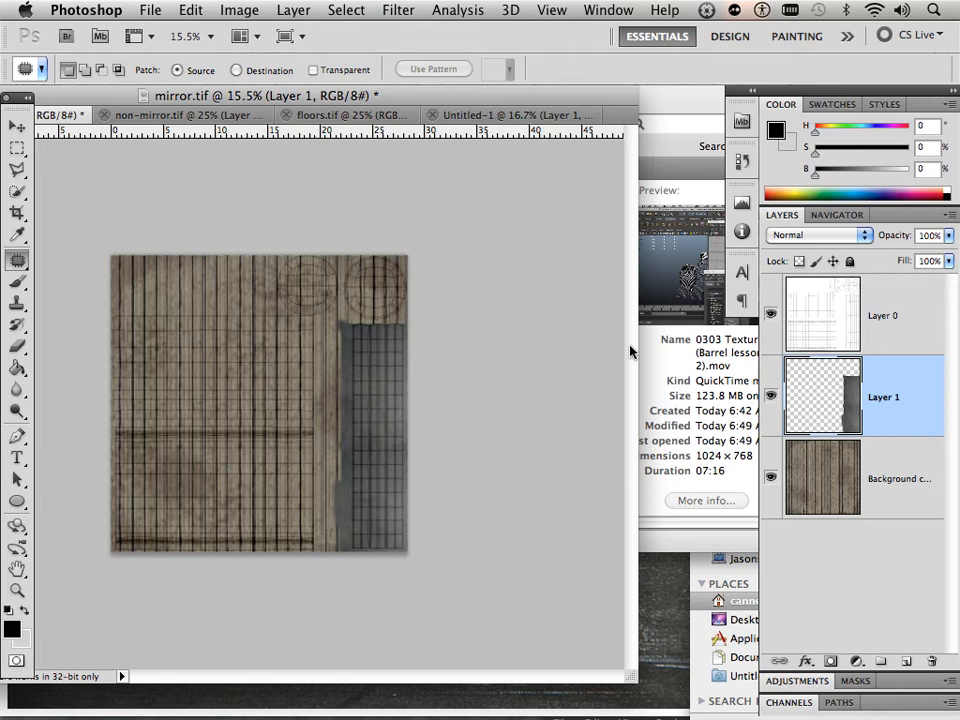
left_click(771, 318)
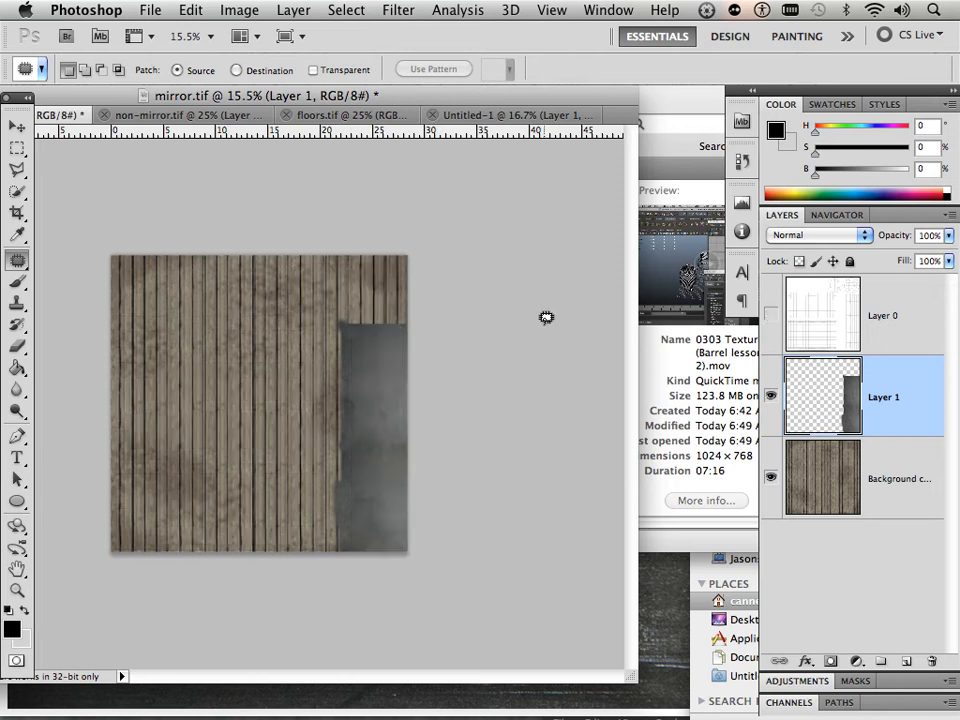
Step: Select the entire mirror.tif canvas with the marquee tool active and switch to the non-mirror.tif document
left_click(17, 148)
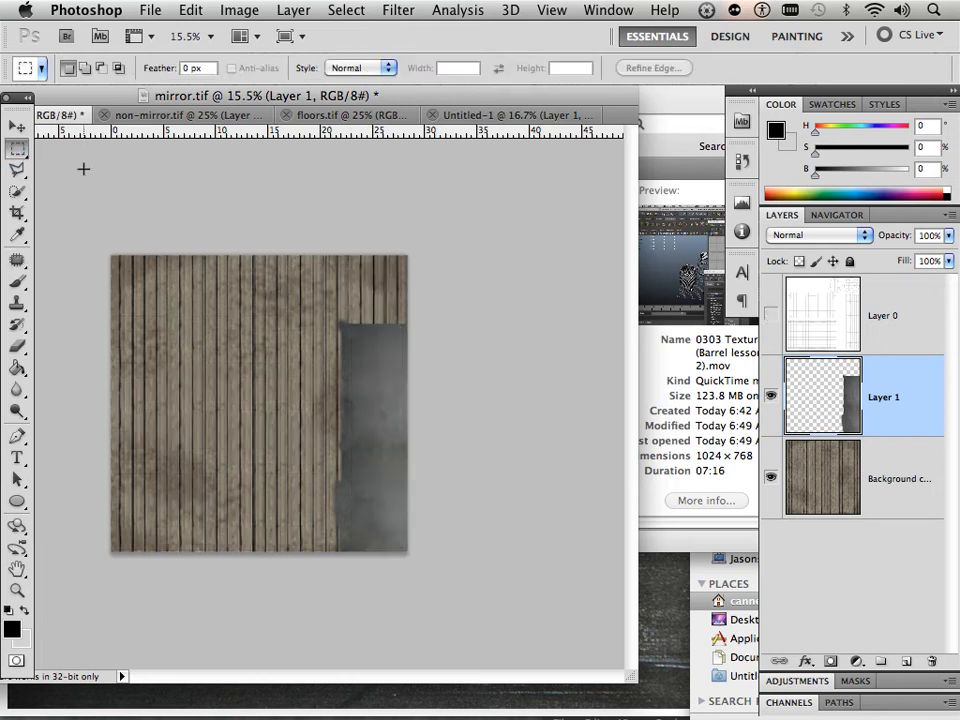
key("super+a")
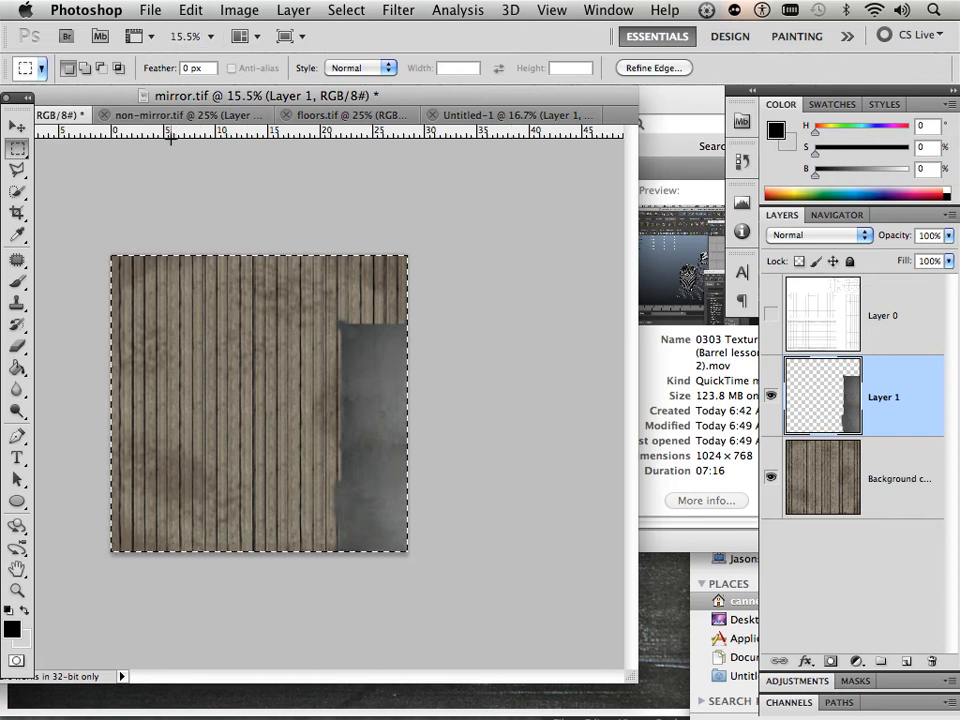
left_click(190, 115)
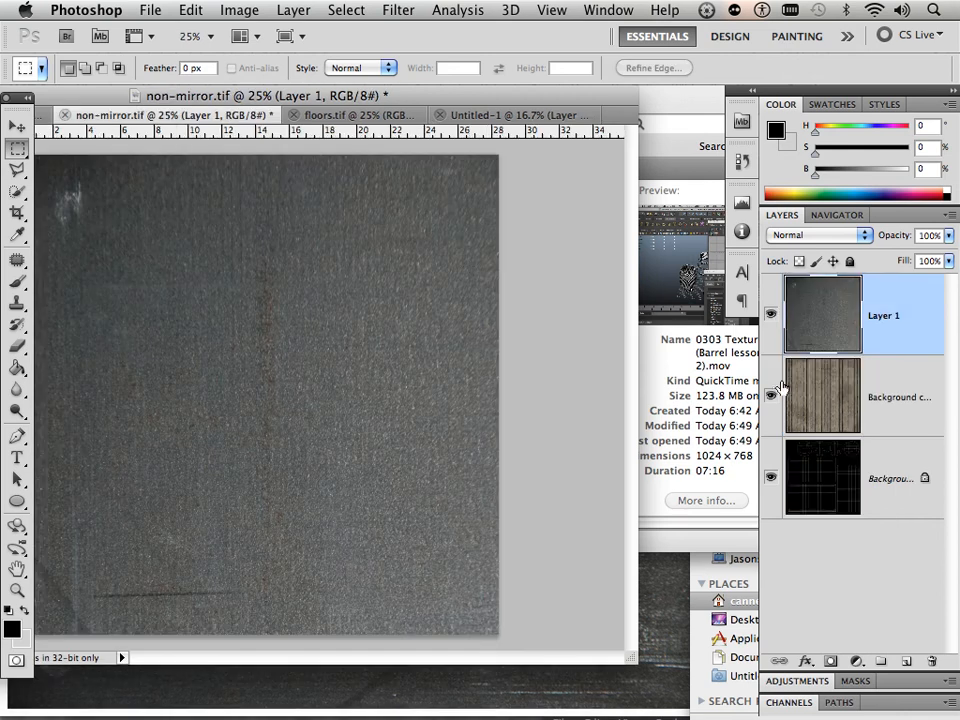
Step: Hide the metal and wood layers in non-mirror.tif and convert the UV wireframe Background into a regular layer named Layer 0
left_click(769, 315)
left_click(836, 498)
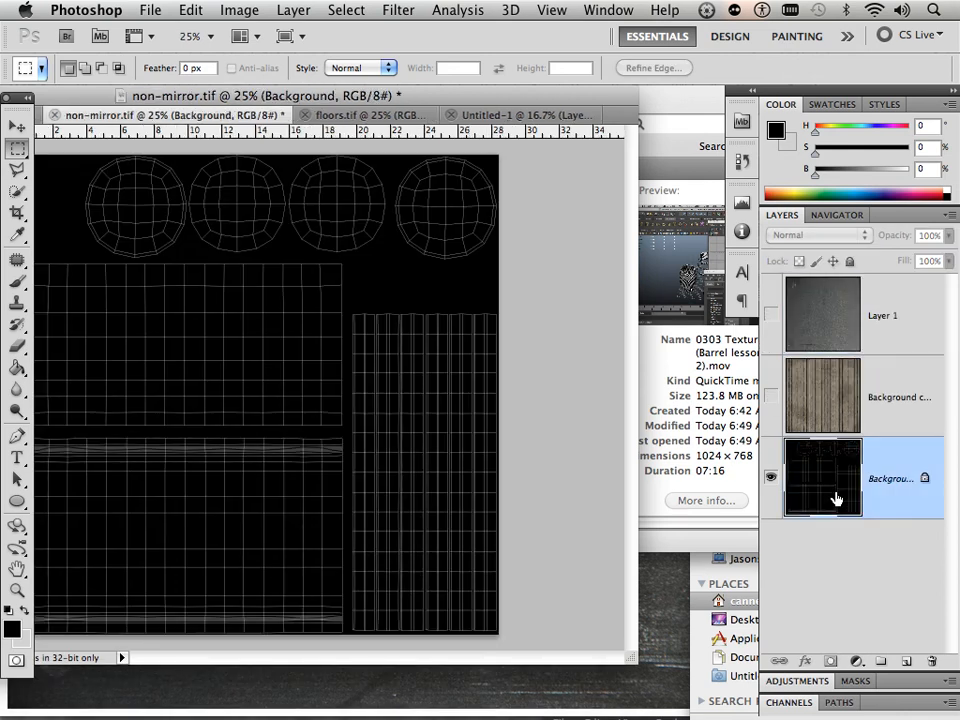
right_click(836, 493)
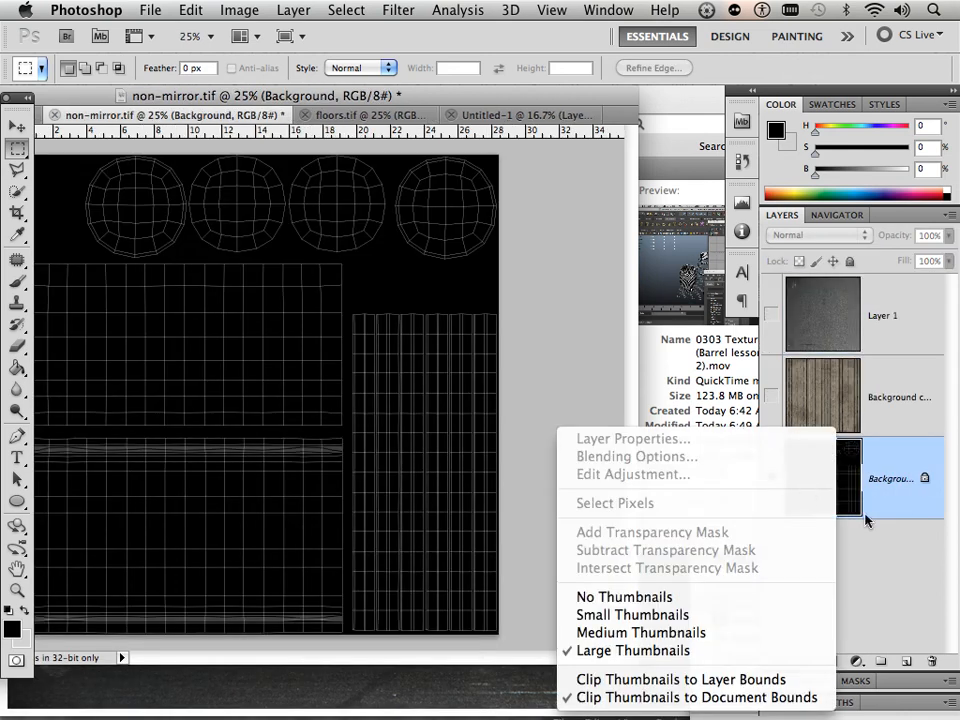
left_click(877, 511)
double_click(877, 503)
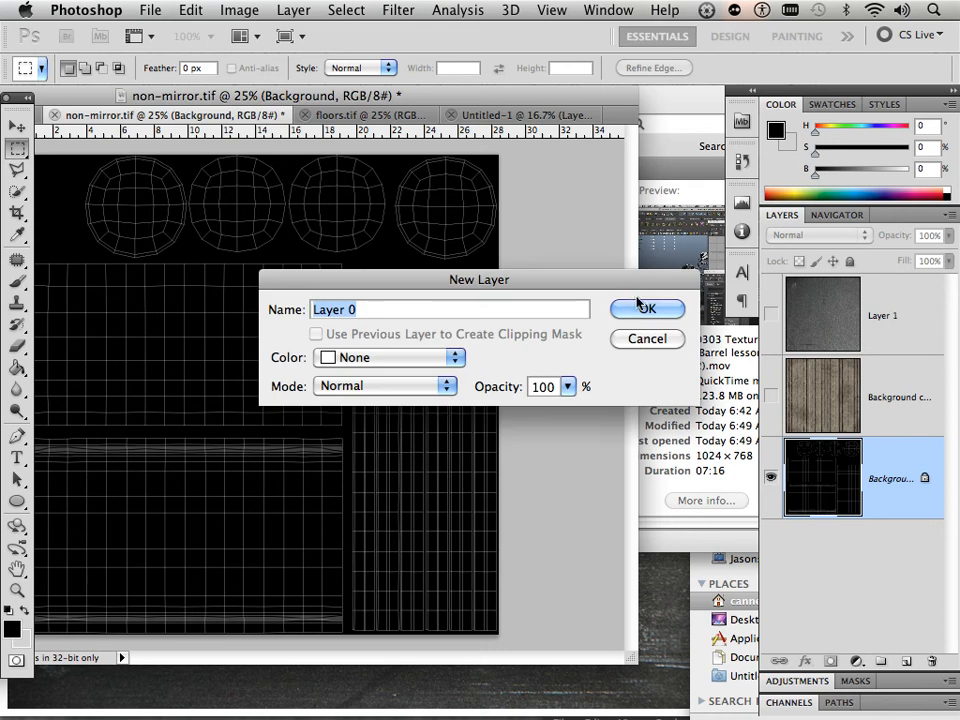
left_click(636, 303)
Step: Duplicate the Layer 0 wireframe into the mirror.tif document
right_click(887, 477)
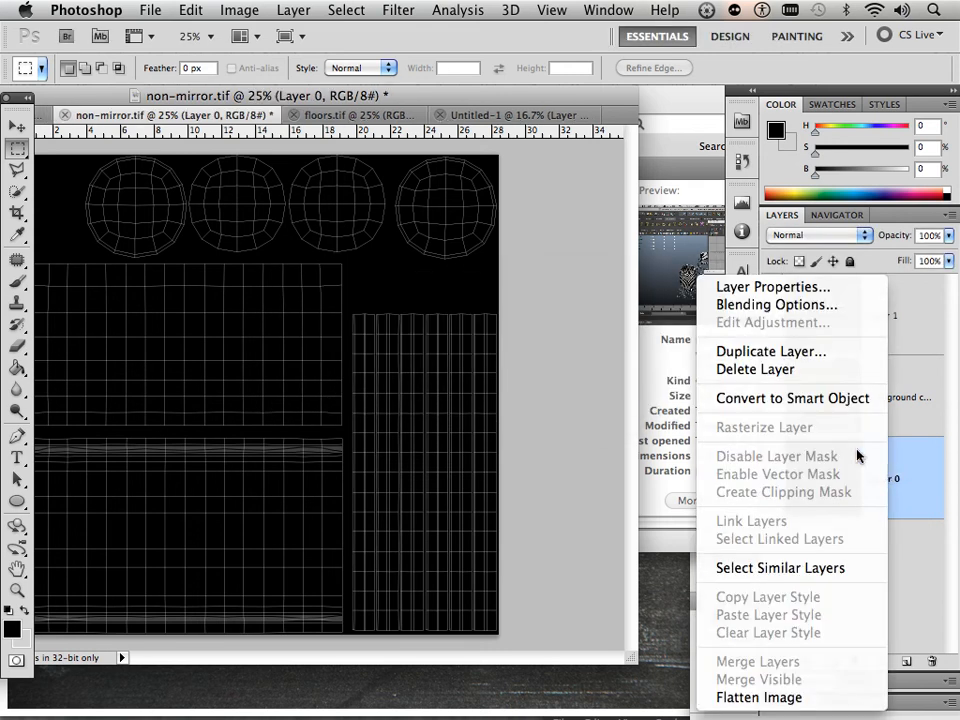
left_click(805, 356)
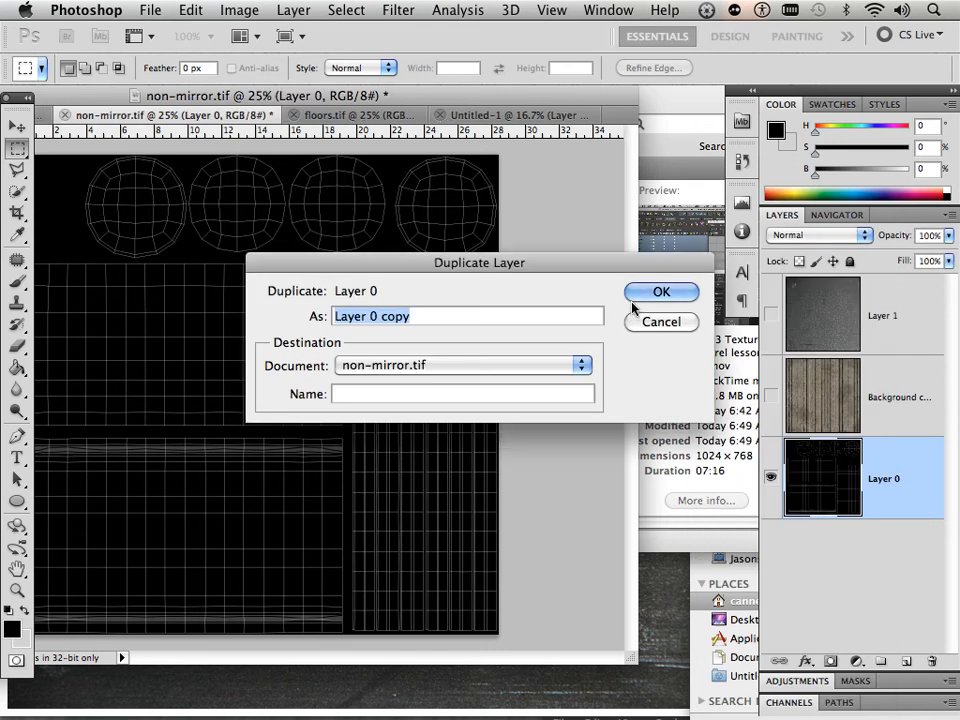
left_click(581, 367)
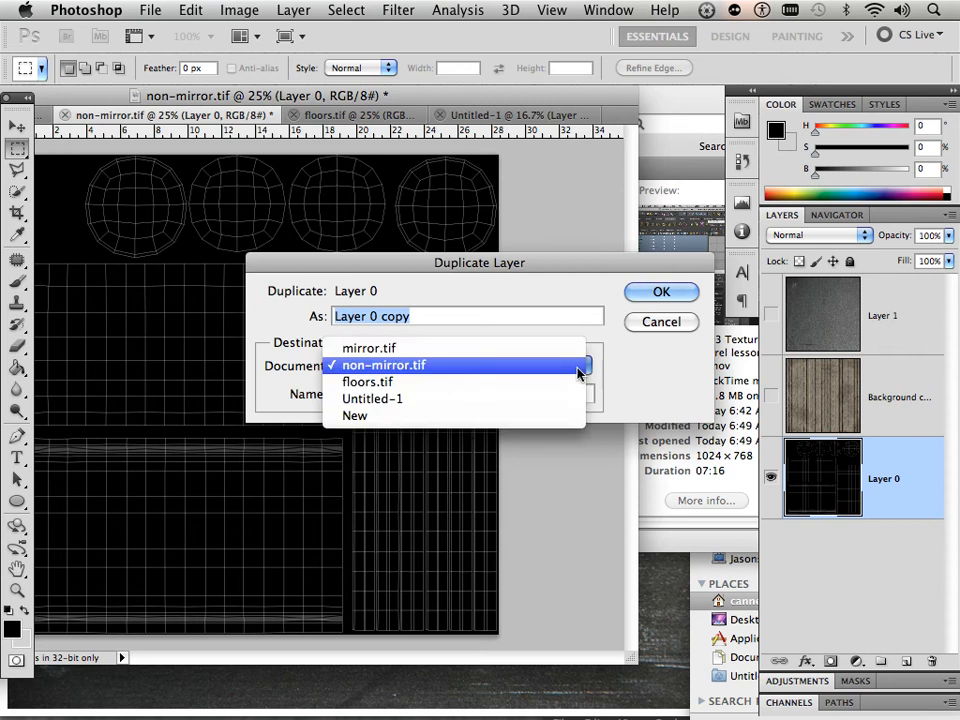
left_click(553, 349)
left_click(652, 295)
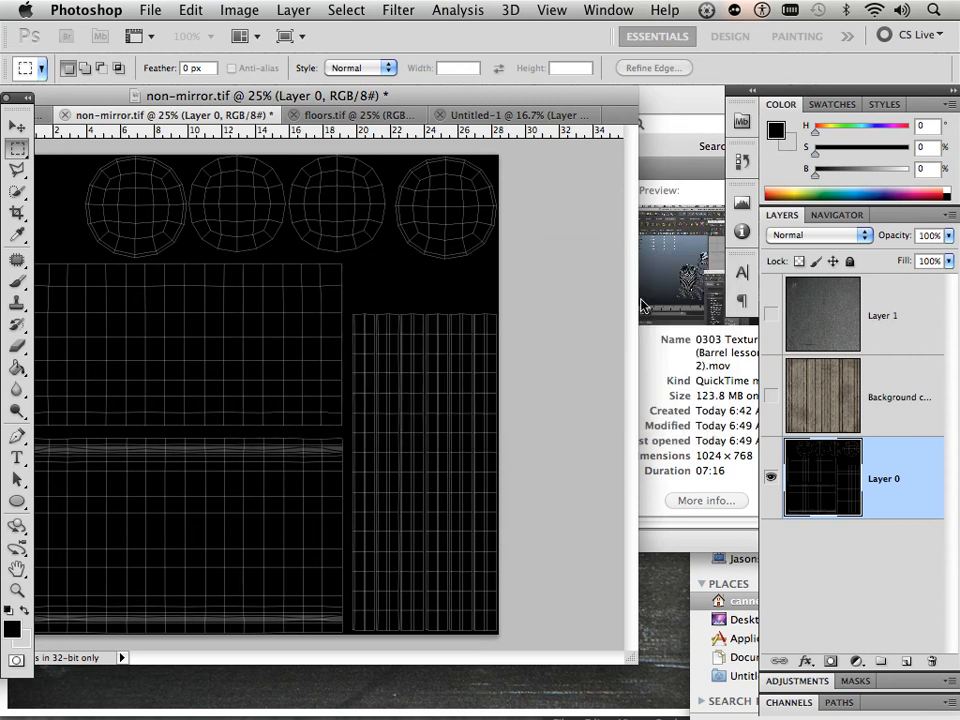
Step: Switch to mirror.tif and invert the colours of the duplicated UV wireframe layer
left_click_drag(84, 96, 214, 113)
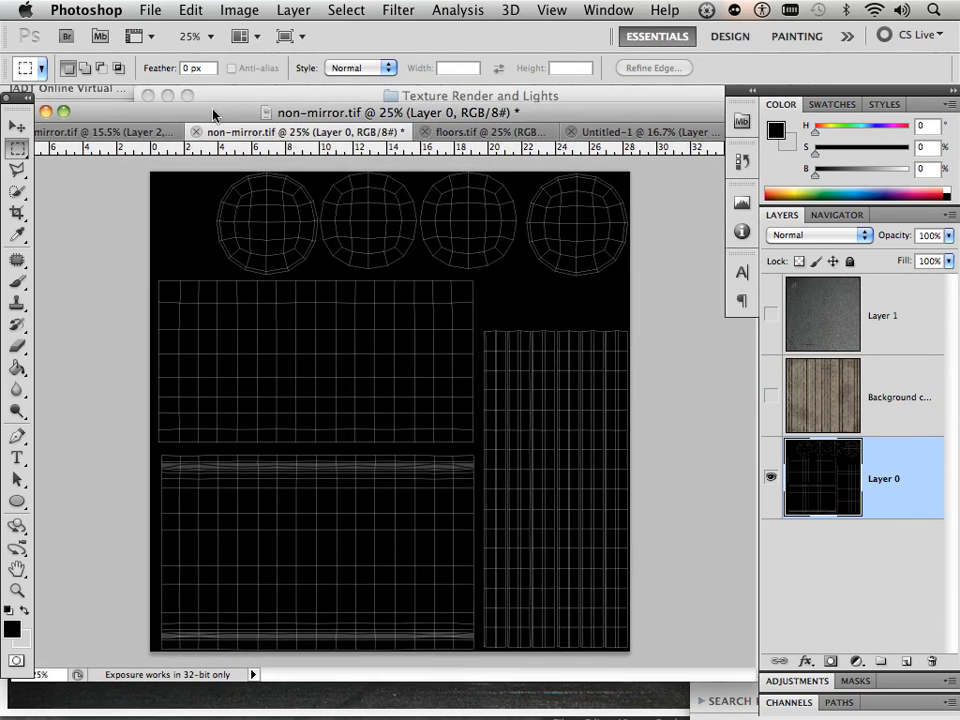
left_click(110, 133)
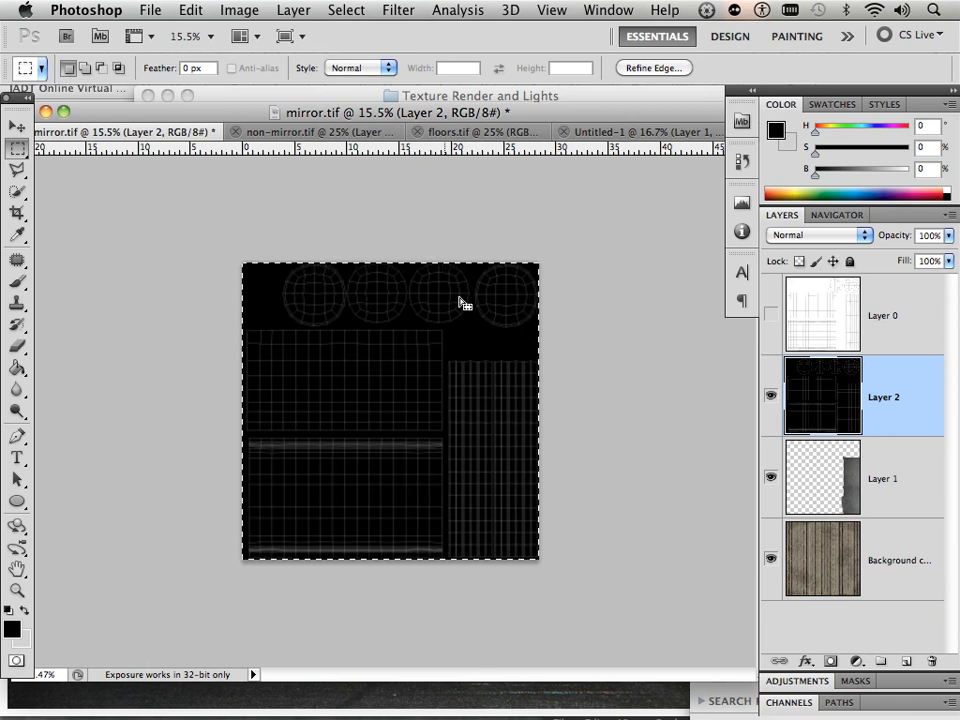
left_click(190, 10)
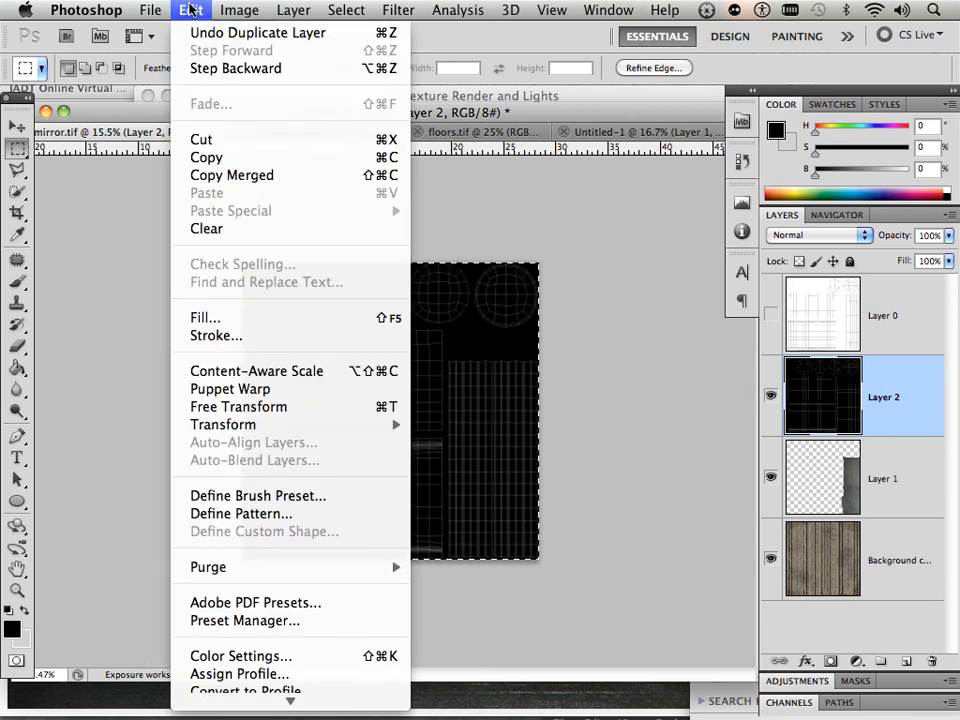
mouse_move(240, 10)
mouse_move(268, 68)
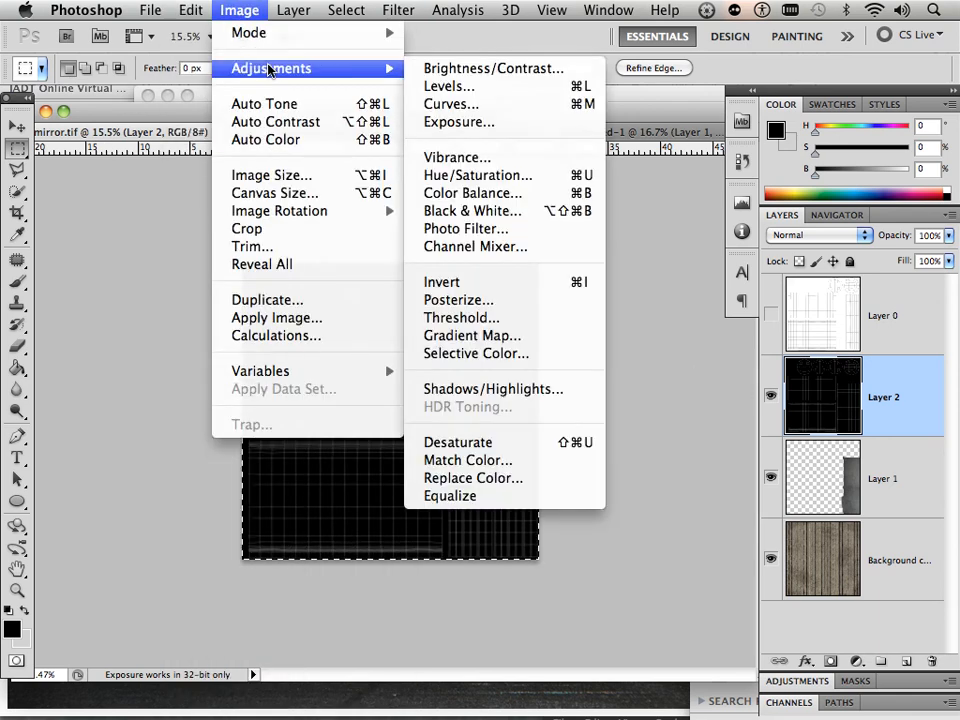
left_click(491, 281)
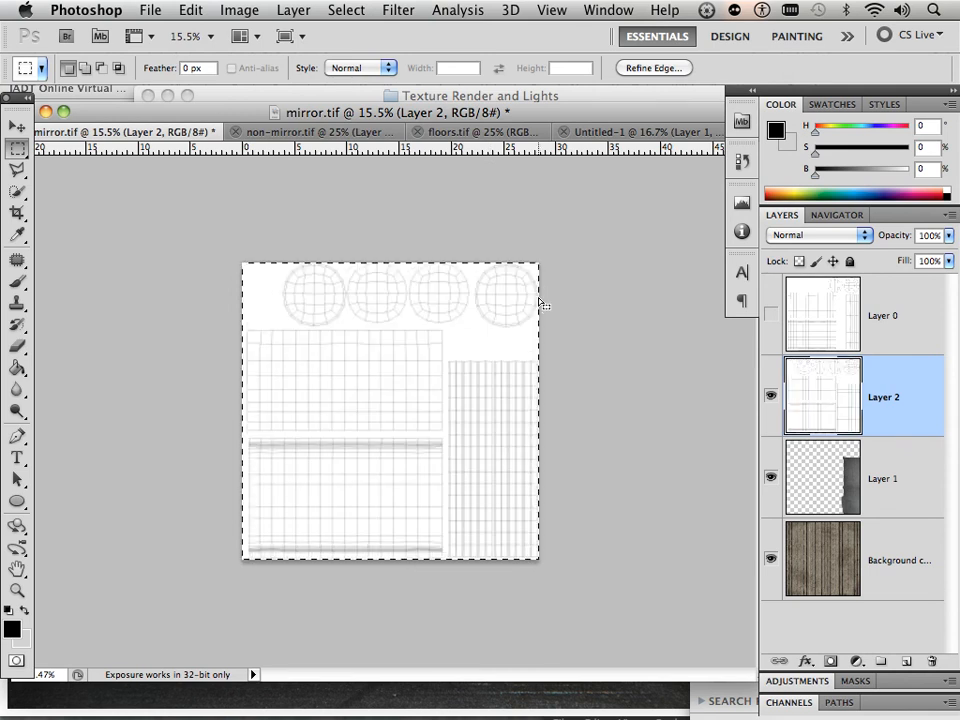
Step: Set the inverted wireframe layer's blend mode to Color Burn so its lines overlay the wood and metal
left_click(814, 236)
left_click(812, 296)
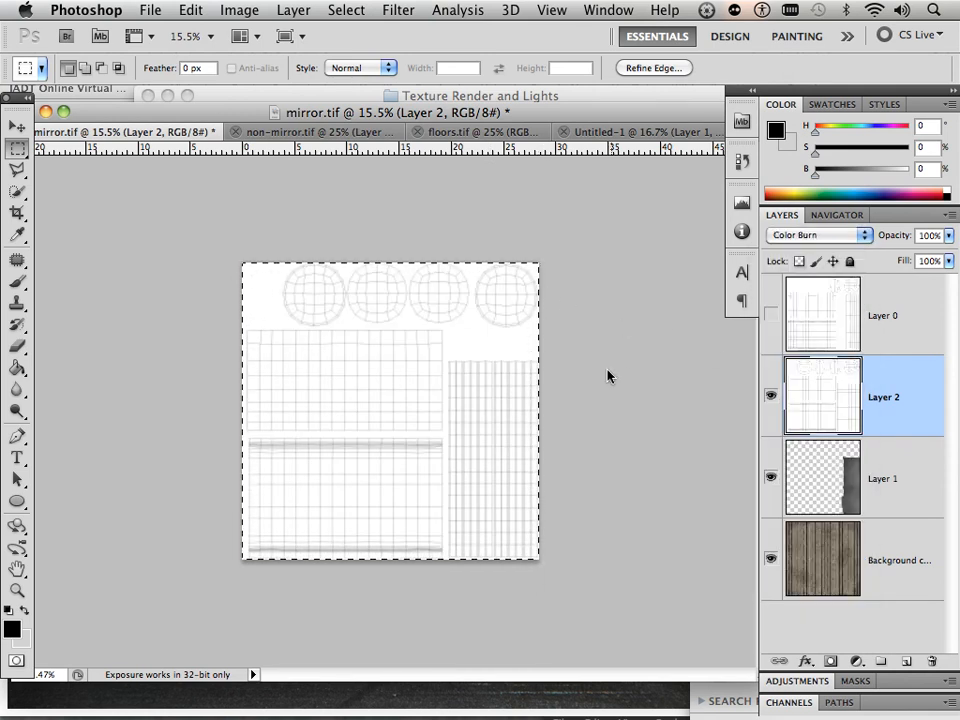
scroll(618, 380, "up", 1)
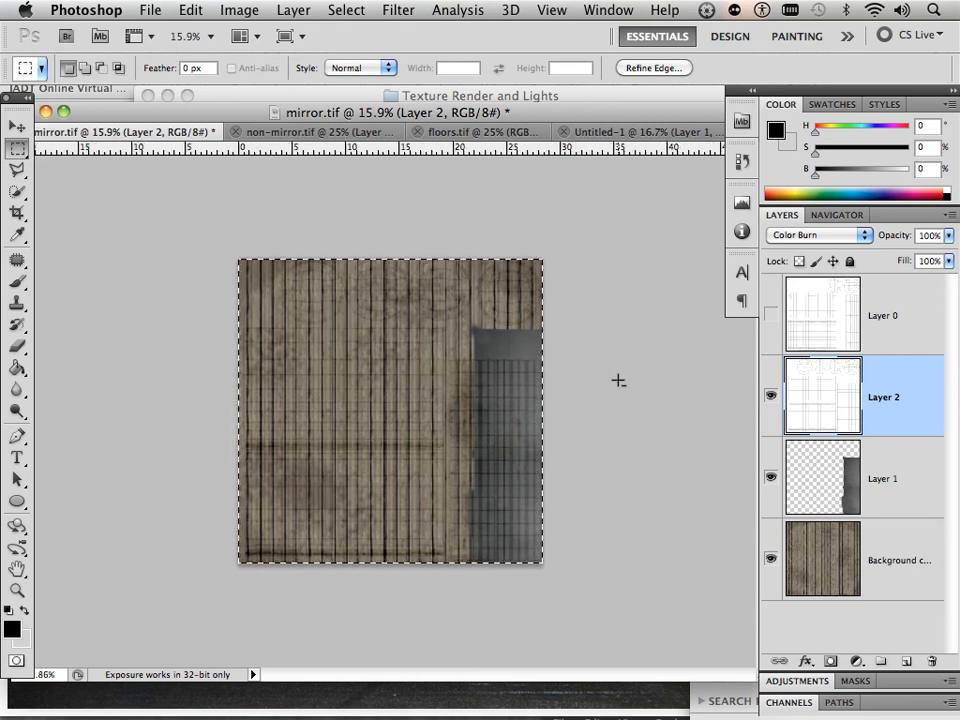
scroll(618, 380, "up", 2)
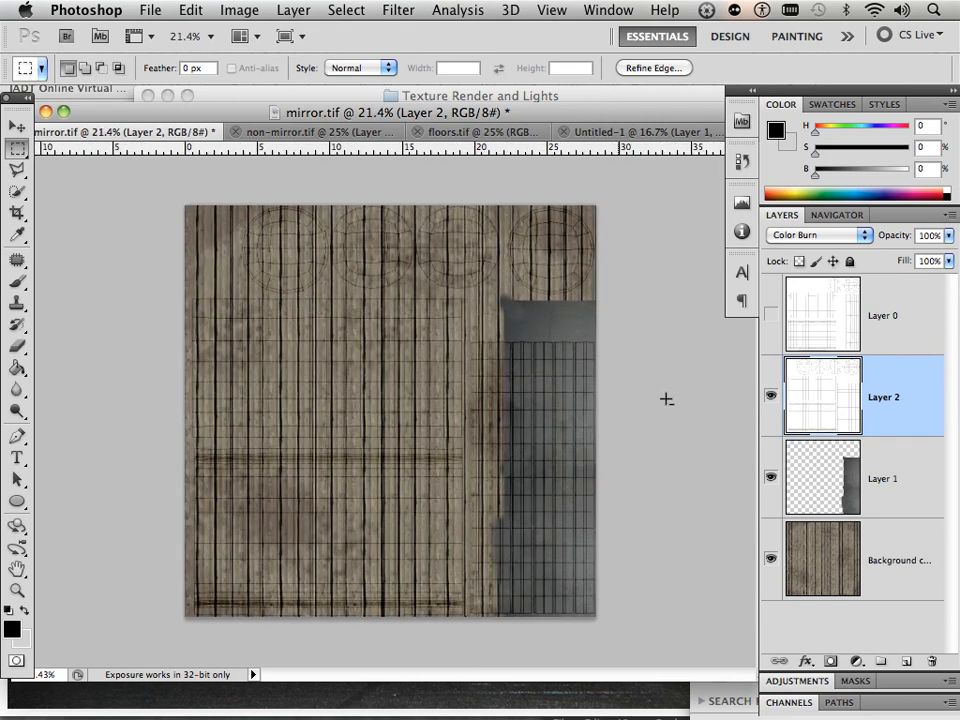
scroll(835, 491, "up", 3)
Step: Clear the selection, then duplicate the metal strip on Layer 1 and offset the copy left over the uncovered UV strips
mouse_move(835, 491)
left_mouse_down()
mouse_move(784, 465)
mouse_move(641, 440)
mouse_move(826, 497)
left_mouse_up()
left_click(830, 497)
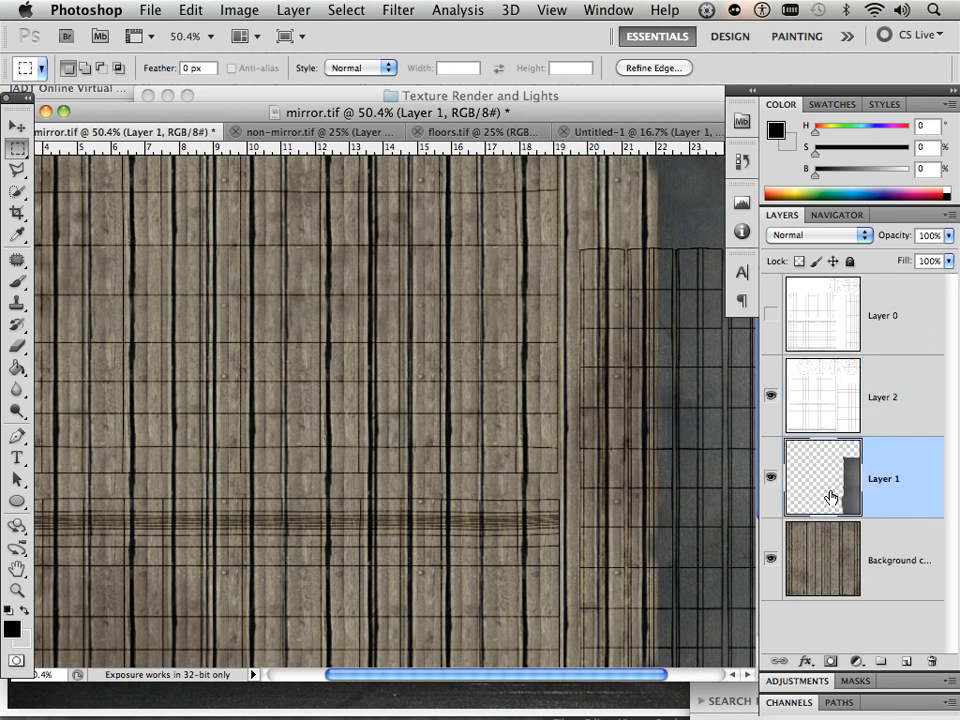
scroll(675, 458, "down", 4)
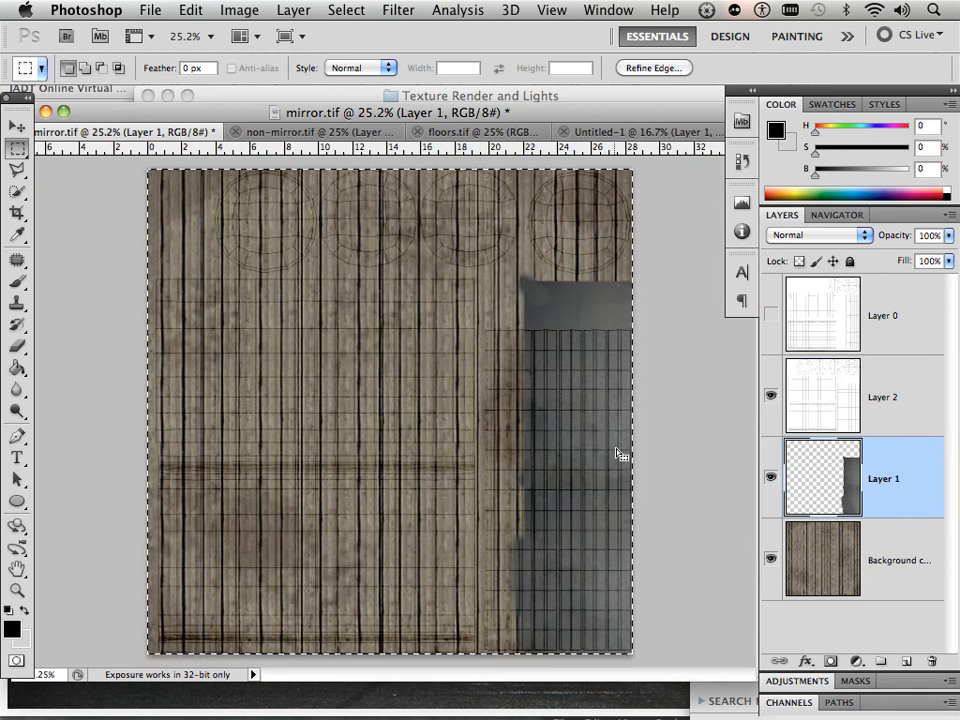
left_click(342, 10)
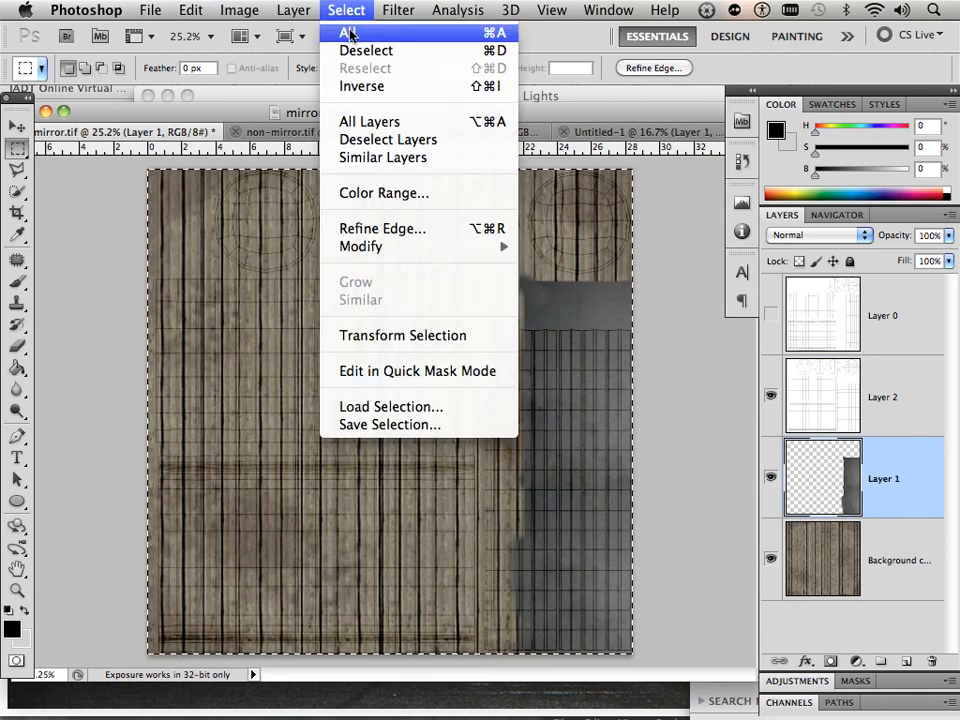
left_click(366, 50)
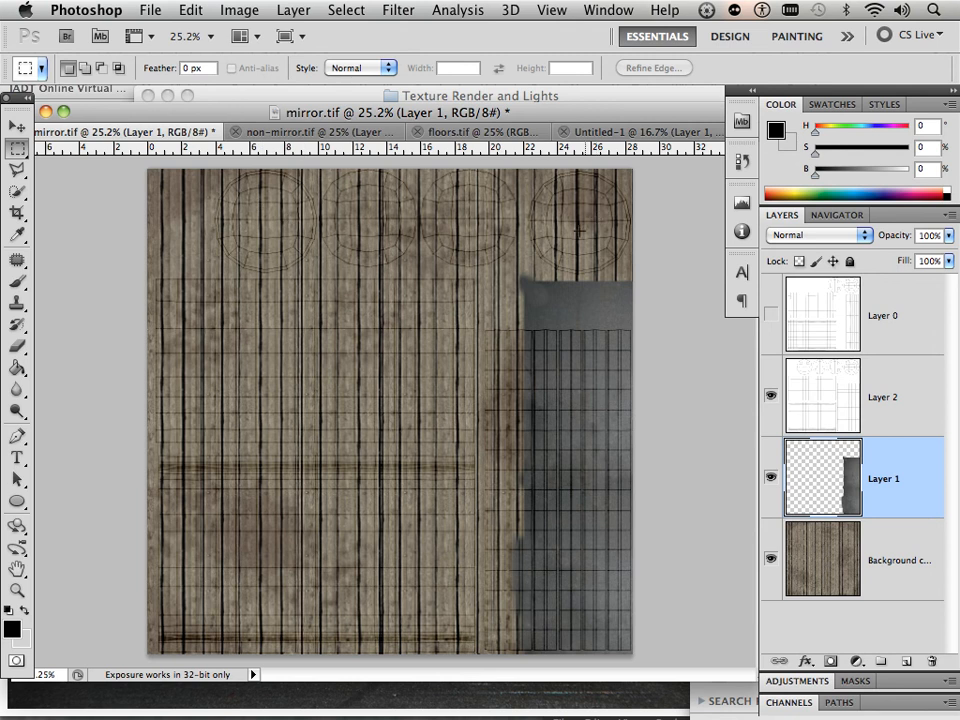
left_click(17, 125)
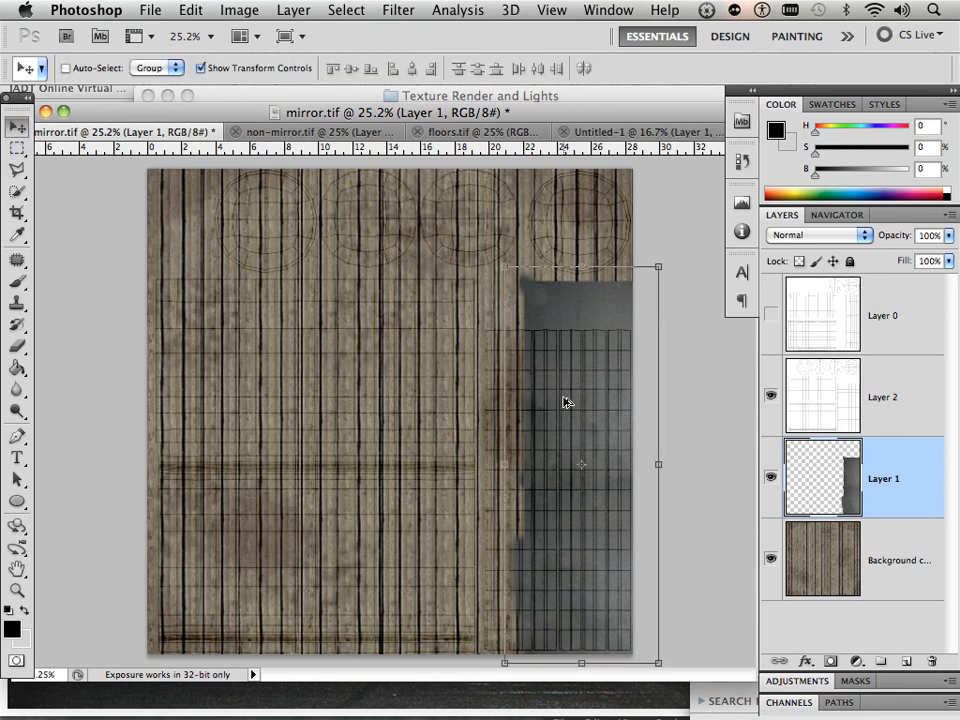
left_click_drag(565, 402, 518, 411)
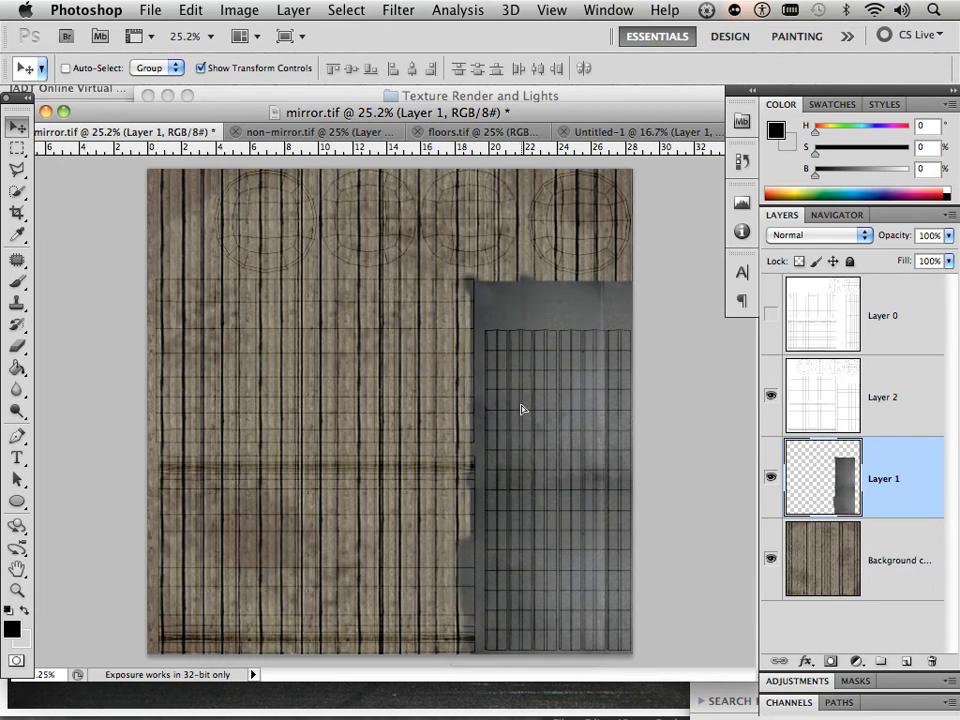
key("super+j")
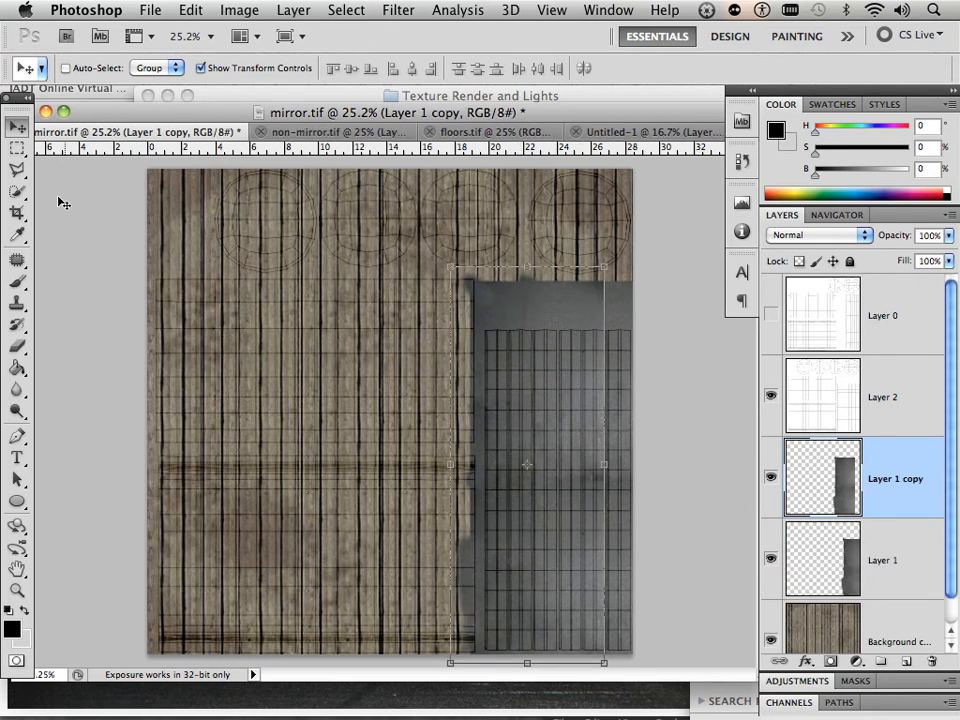
Step: Delete the excess, uneven left edge of the metal on Layer 1 copy, just outside the UV strips
left_click(17, 148)
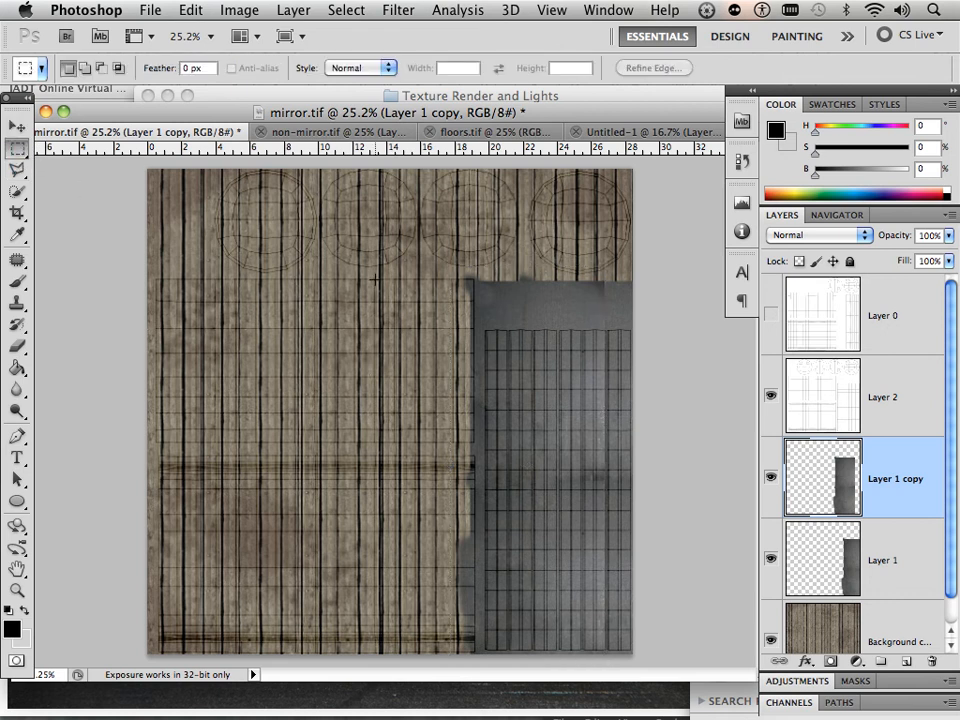
left_click_drag(474, 613, 481, 643)
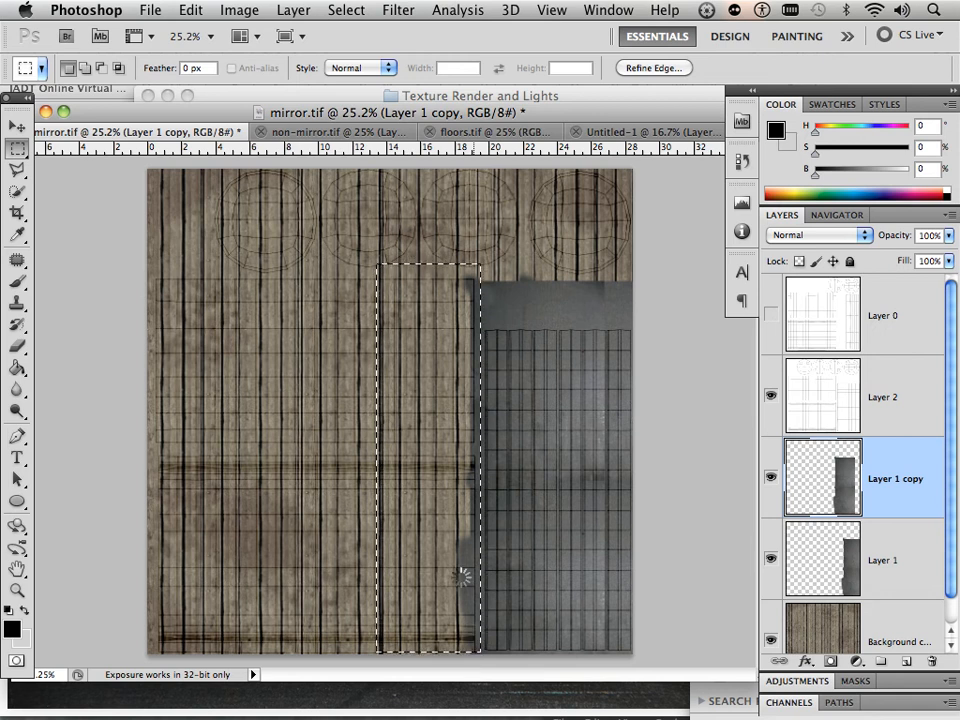
key("ctrl+d")
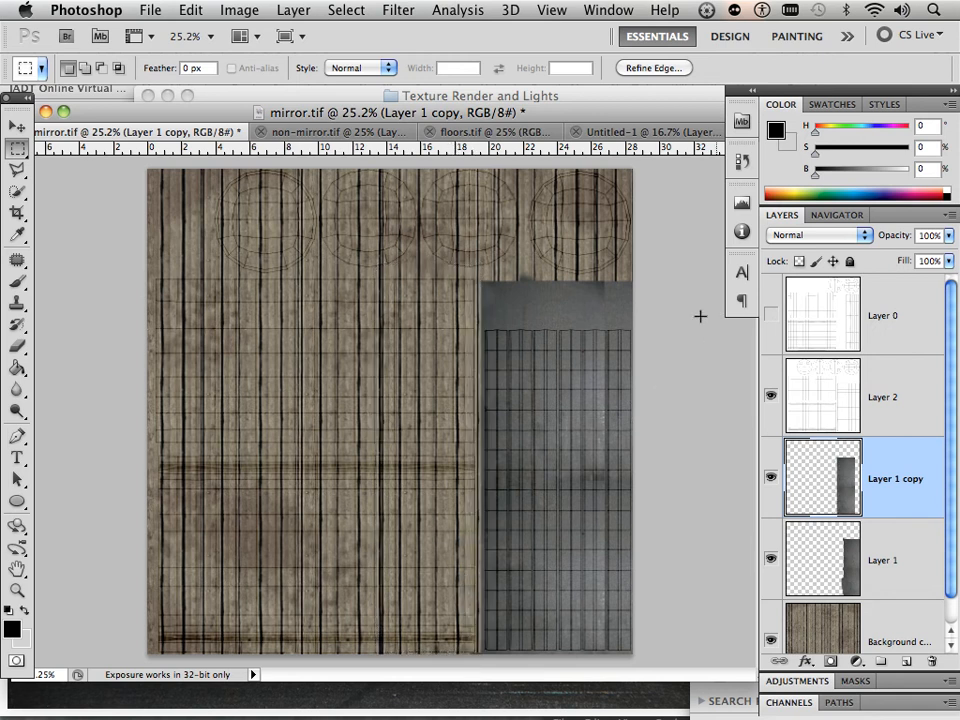
Step: Trim the rough top edge of the metal on both Layer 1 copy and Layer 1, then clear the selection
left_click_drag(647, 324, 495, 270)
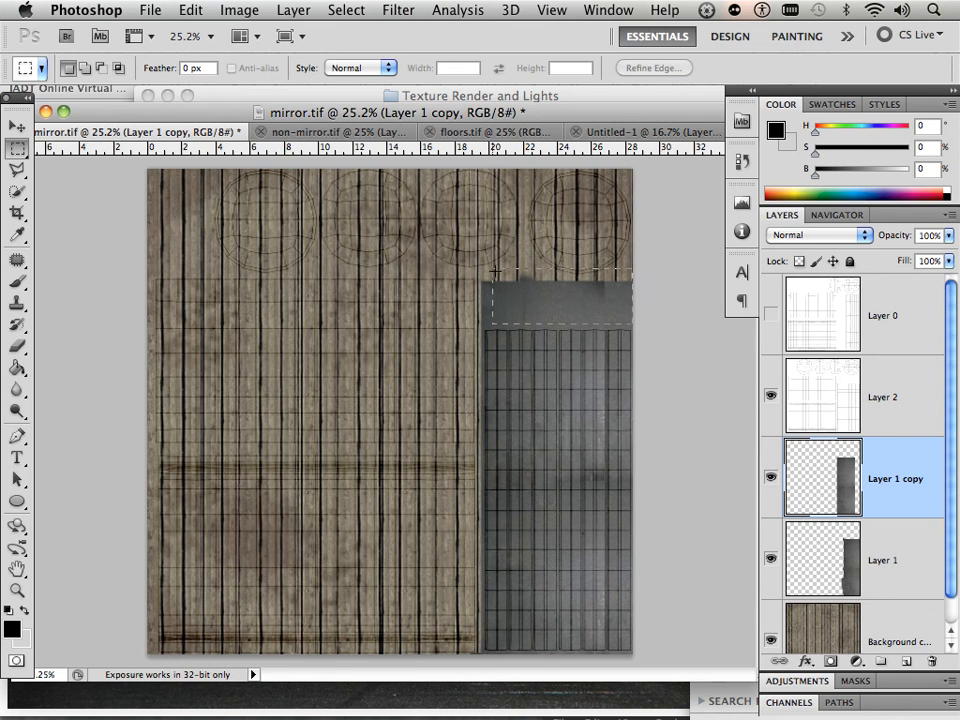
left_click(648, 307)
left_click(603, 284)
left_click_drag(641, 298, 478, 253)
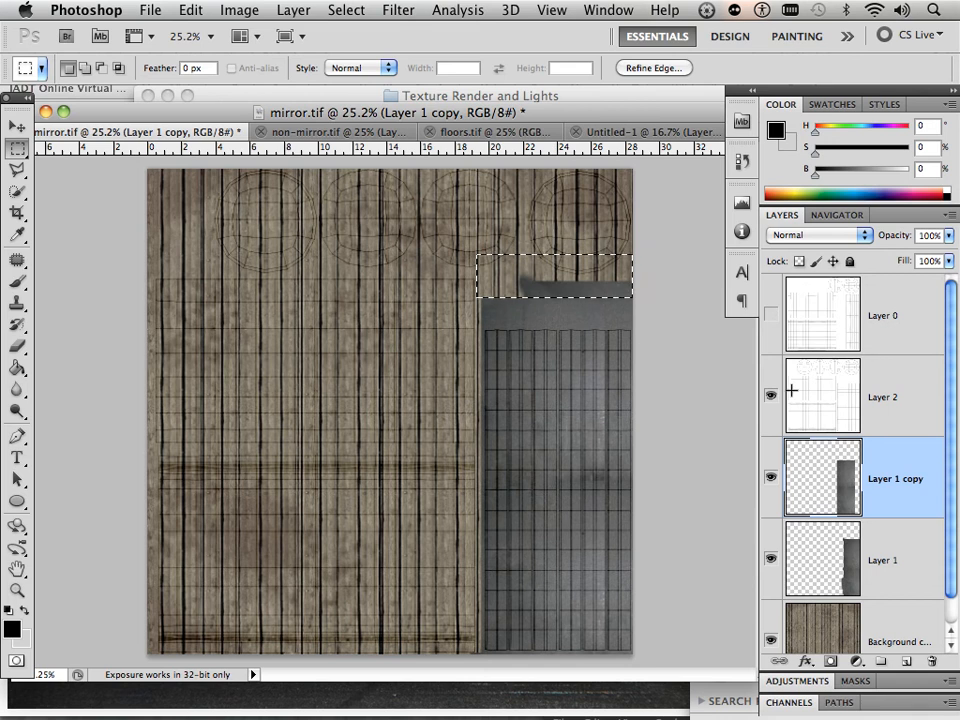
left_click(874, 541)
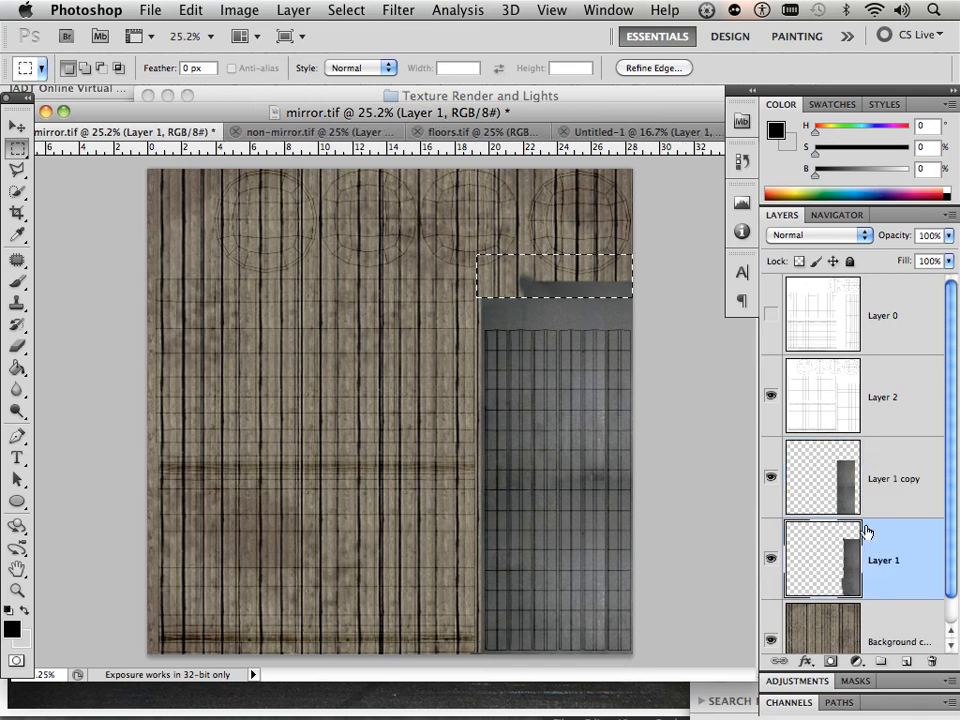
key("Delete")
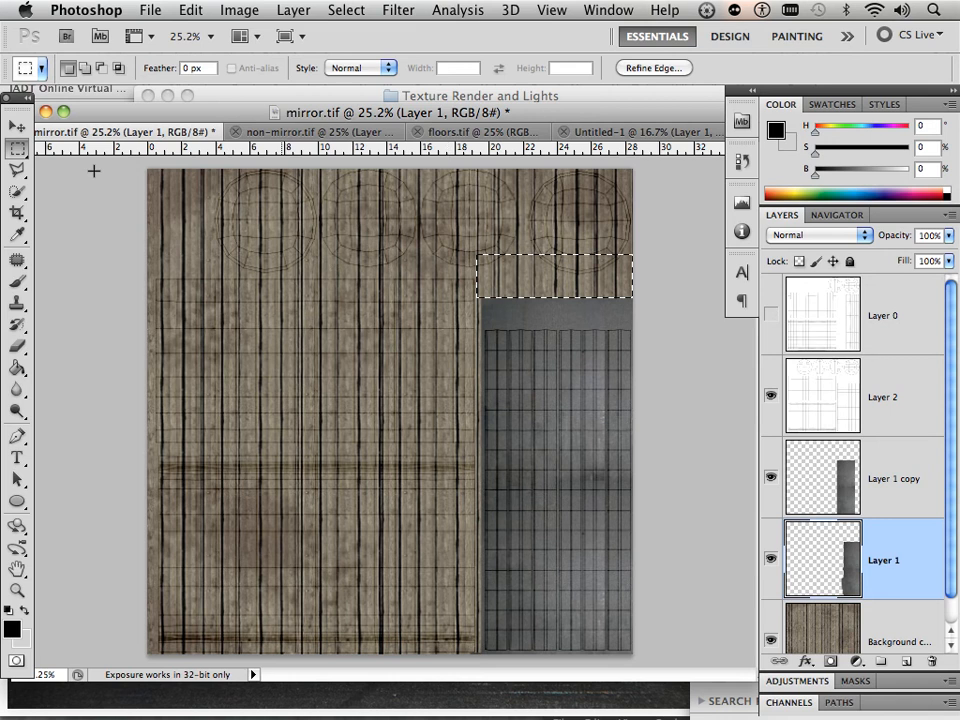
left_click(17, 126)
left_click(346, 10)
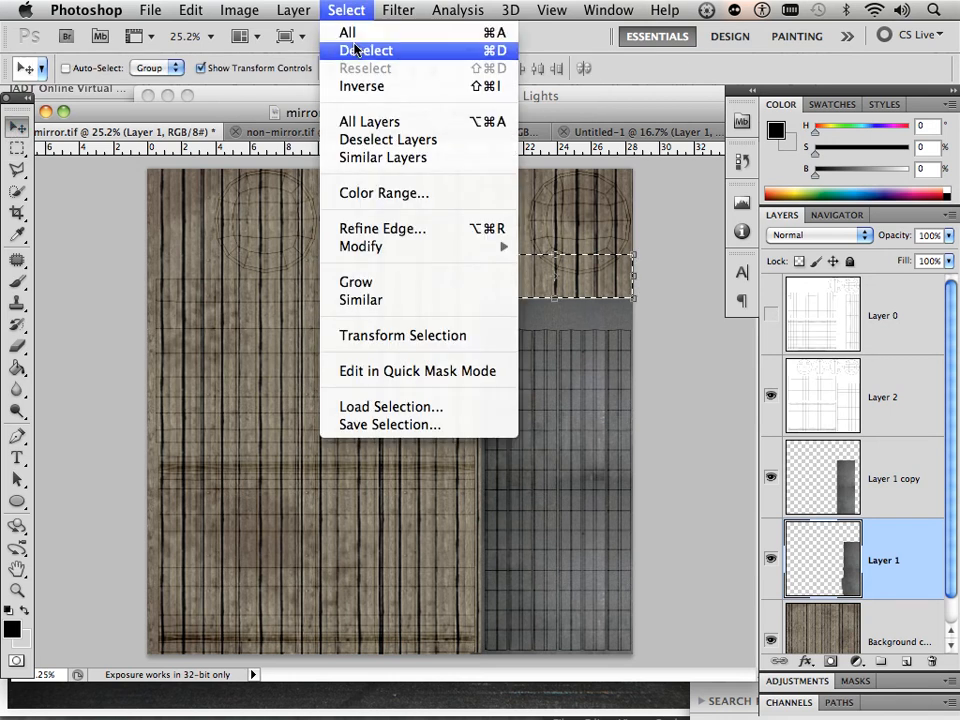
left_click(349, 54)
Step: Scale both metal layers together to about 91.6% width and 92.6% height to fit the UV strips, and apply the transform
left_click(842, 476, "shift")
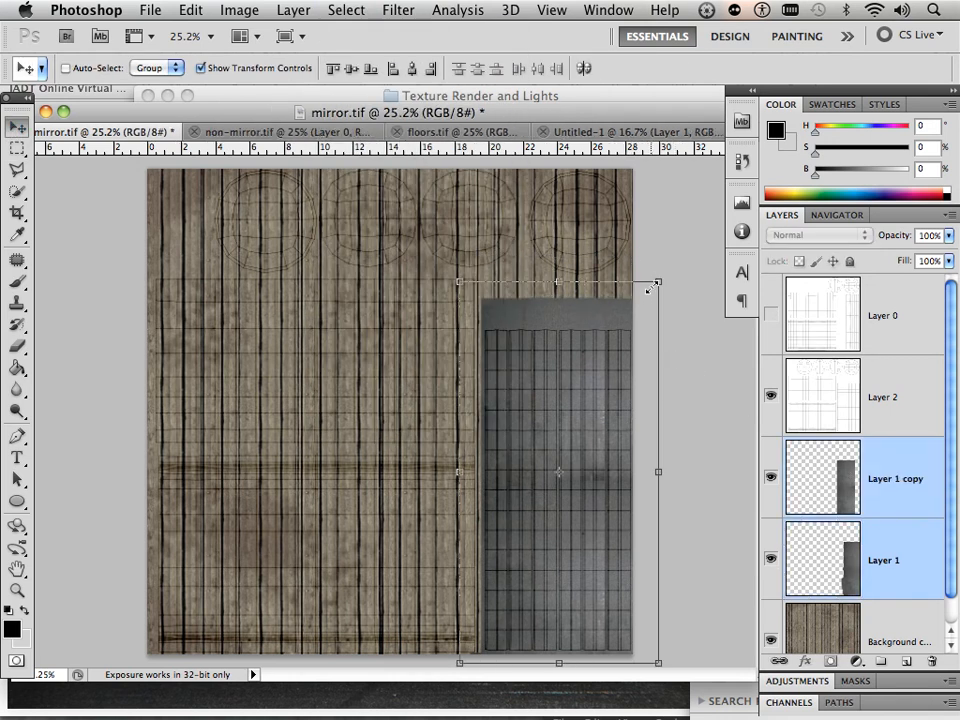
left_click_drag(657, 282, 647, 321)
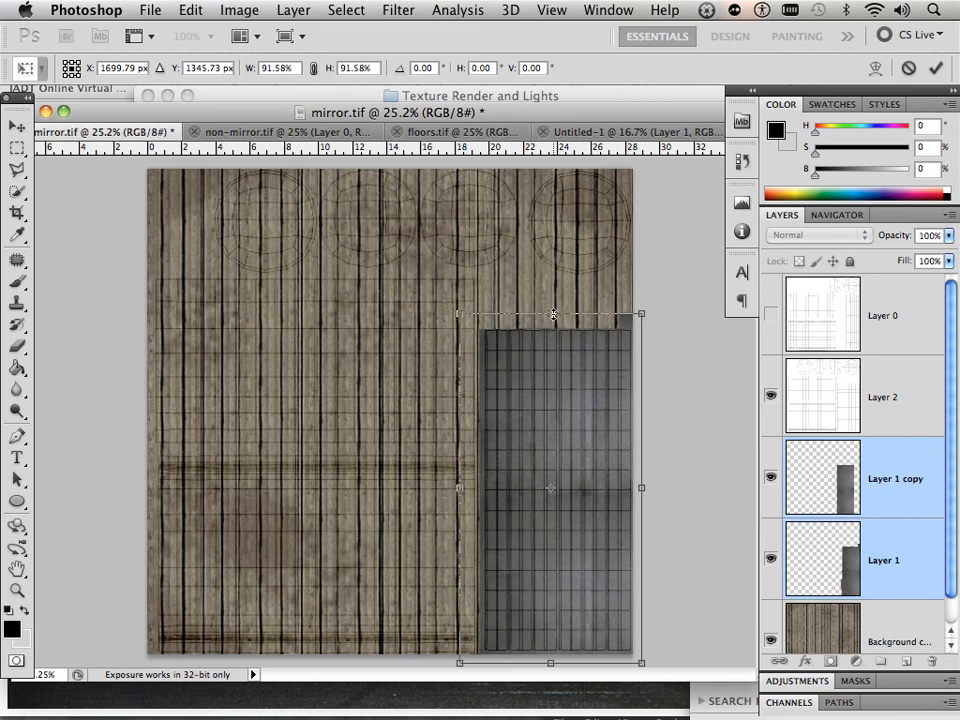
left_click_drag(553, 312, 554, 310)
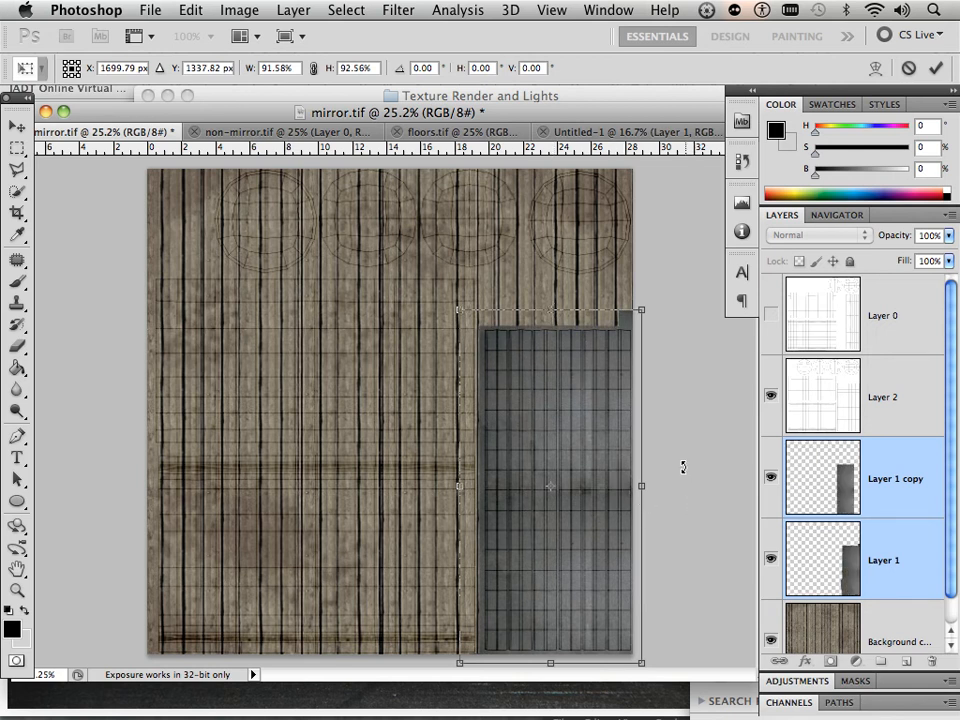
left_click(17, 124)
left_click(628, 276)
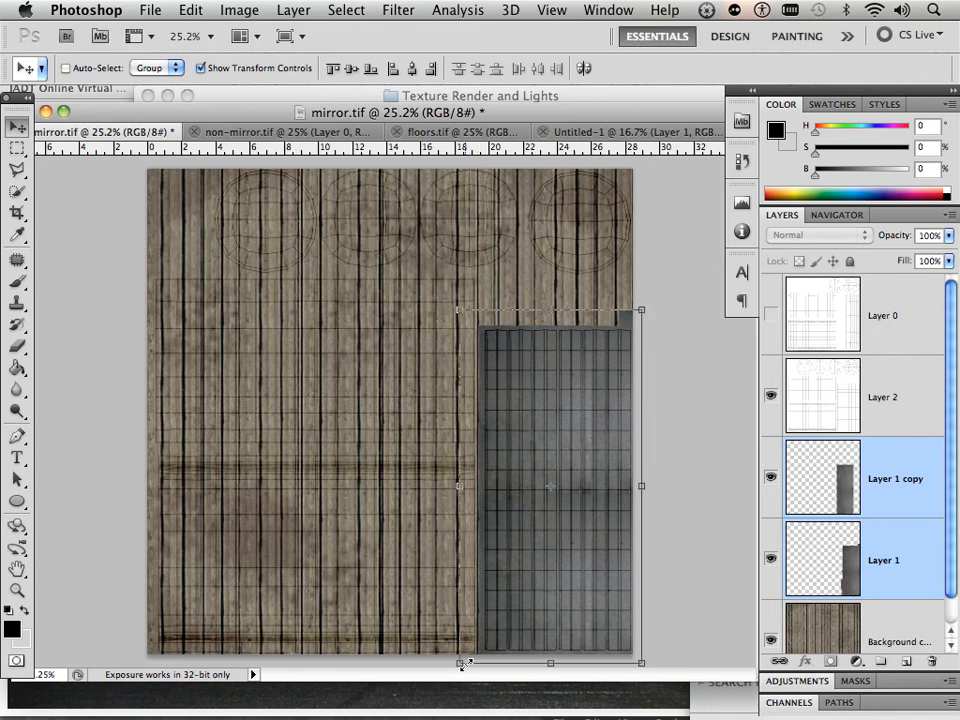
Step: Scale Layer 1 and Layer 1 copy together to 98.97% width and 97.72% height around the strip UVs, and apply the transform
left_click(462, 659)
left_click_drag(464, 658, 469, 657)
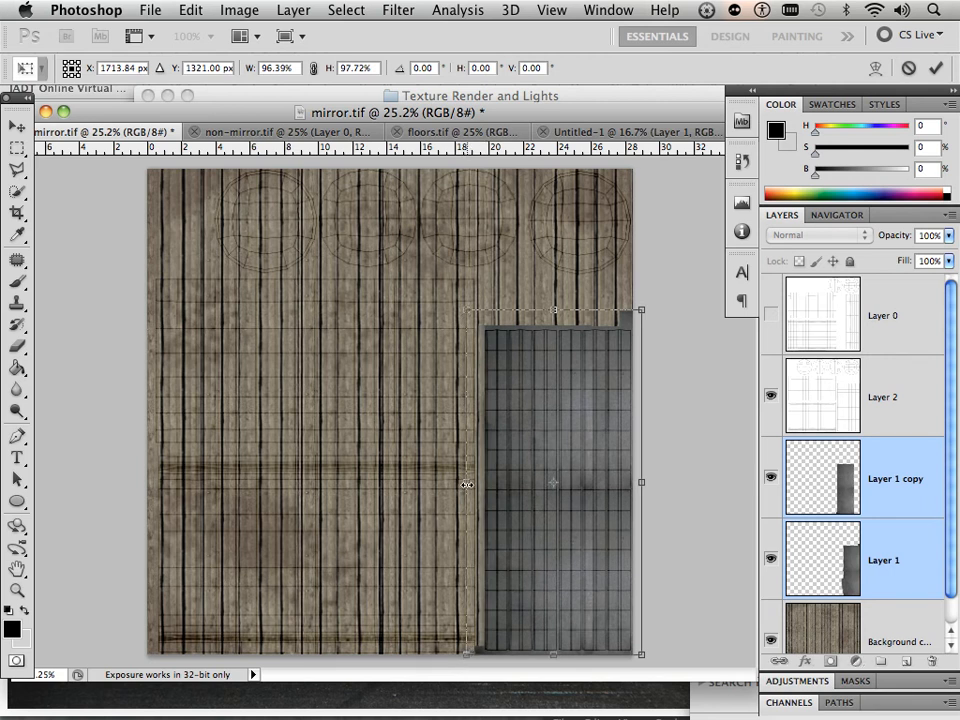
left_click_drag(463, 485, 462, 485)
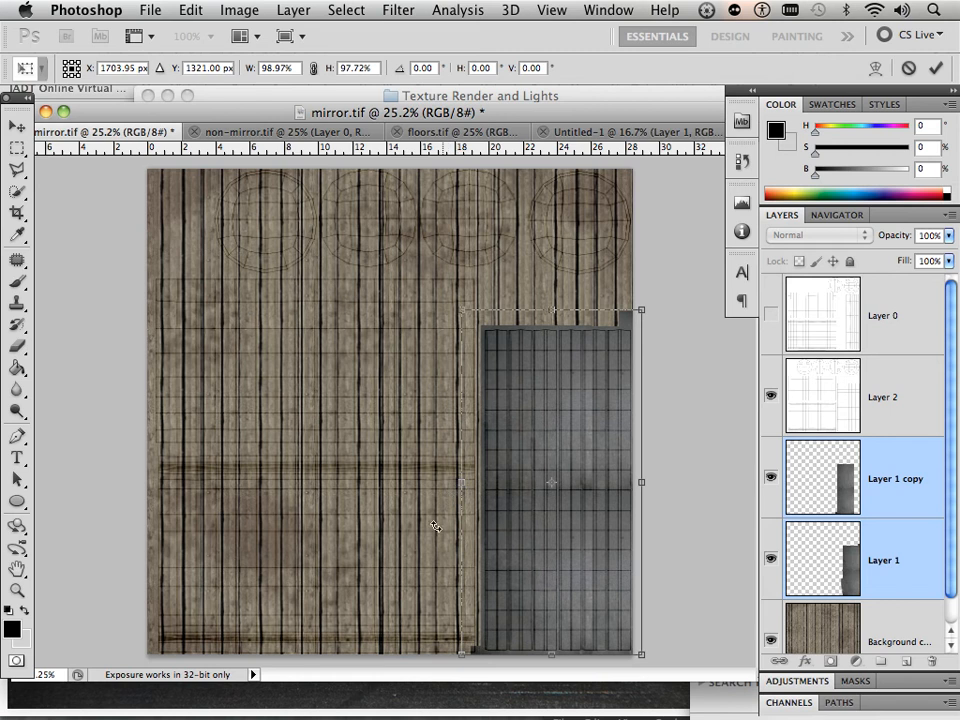
left_click(16, 148)
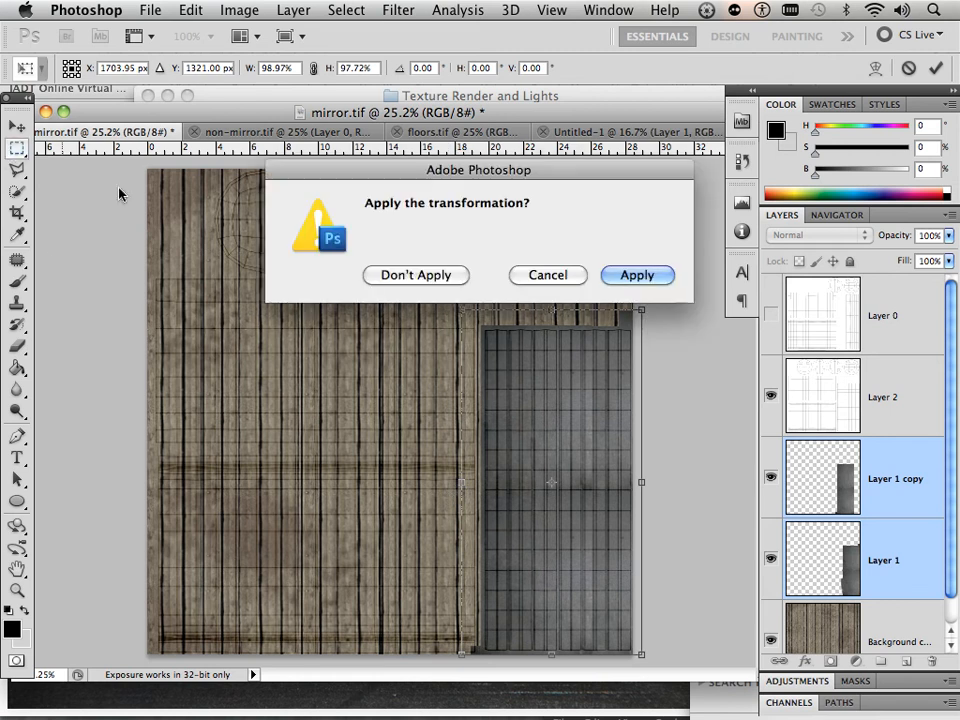
left_click(632, 276)
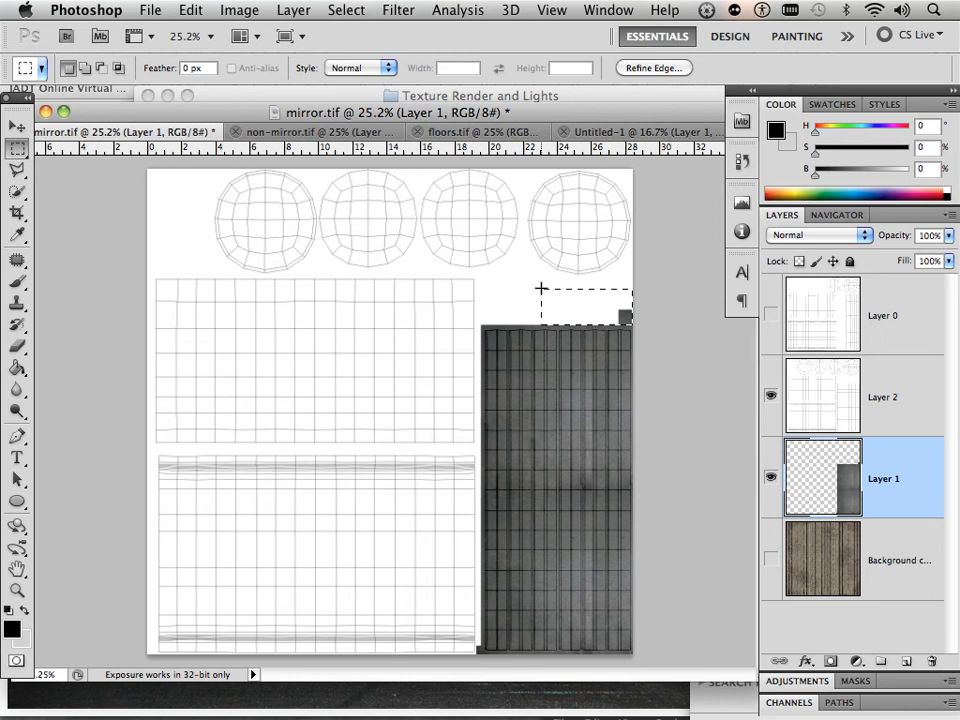
Step: Delete the selected leftover metal above the strip's upper right corner on Layer 1, then hide Layer 2 and clear the selection
key("Delete")
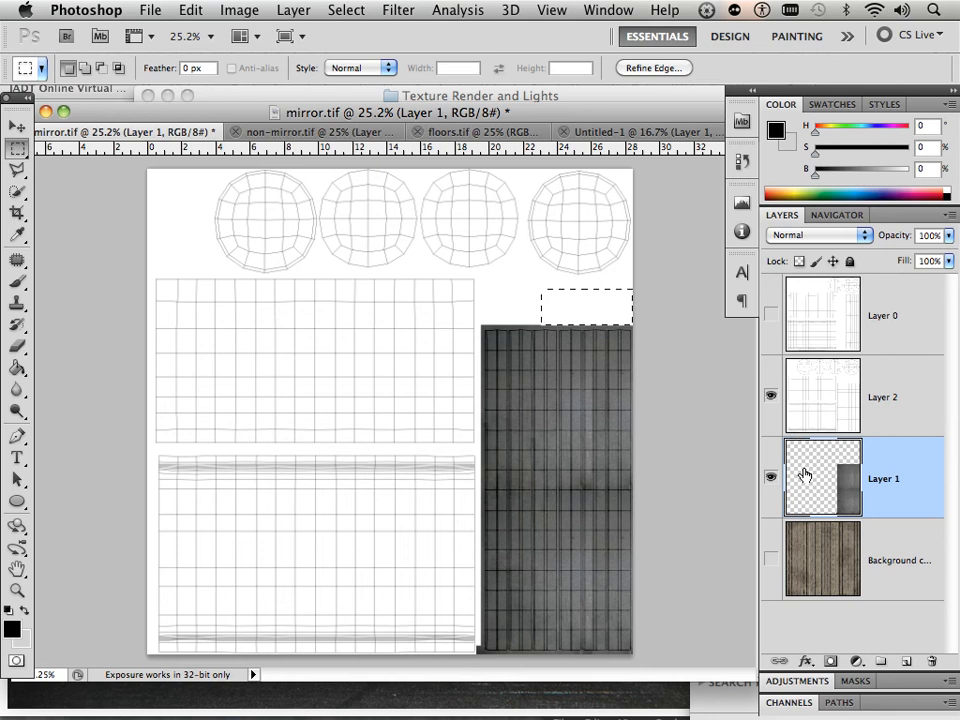
left_click(771, 396)
key("super+d")
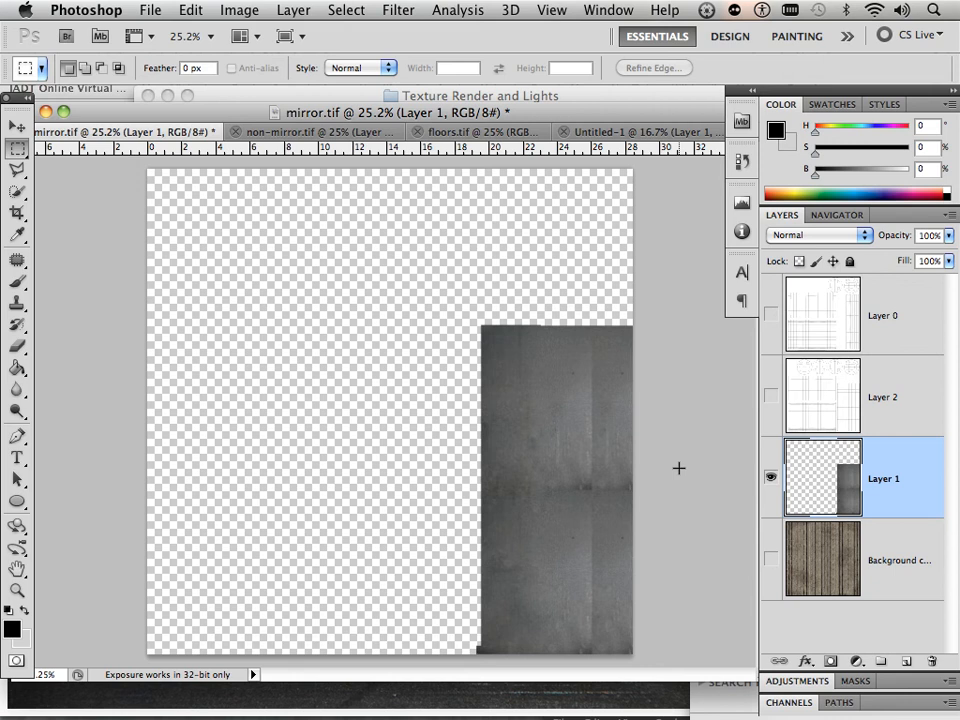
Step: Show Layer 0, duplicate Layer 1, and stretch the copy upward to 114.68% height to cover Layer 0's strip UVs, applying the transform
left_click(771, 314)
left_click_drag(898, 505, 913, 655)
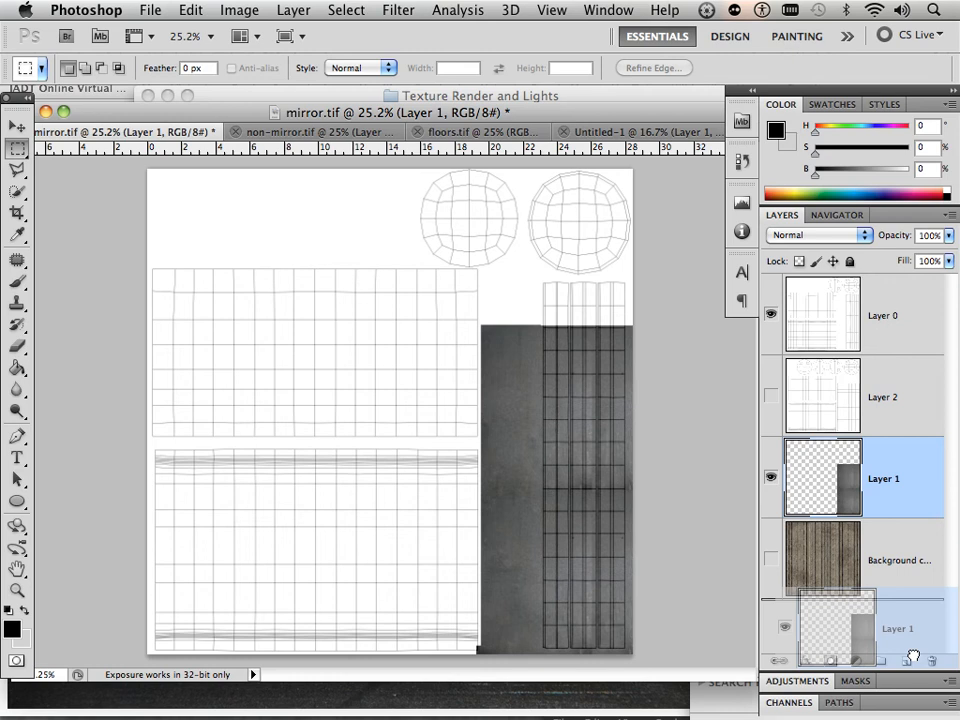
left_click_drag(913, 656, 906, 661)
key("ctrl+t")
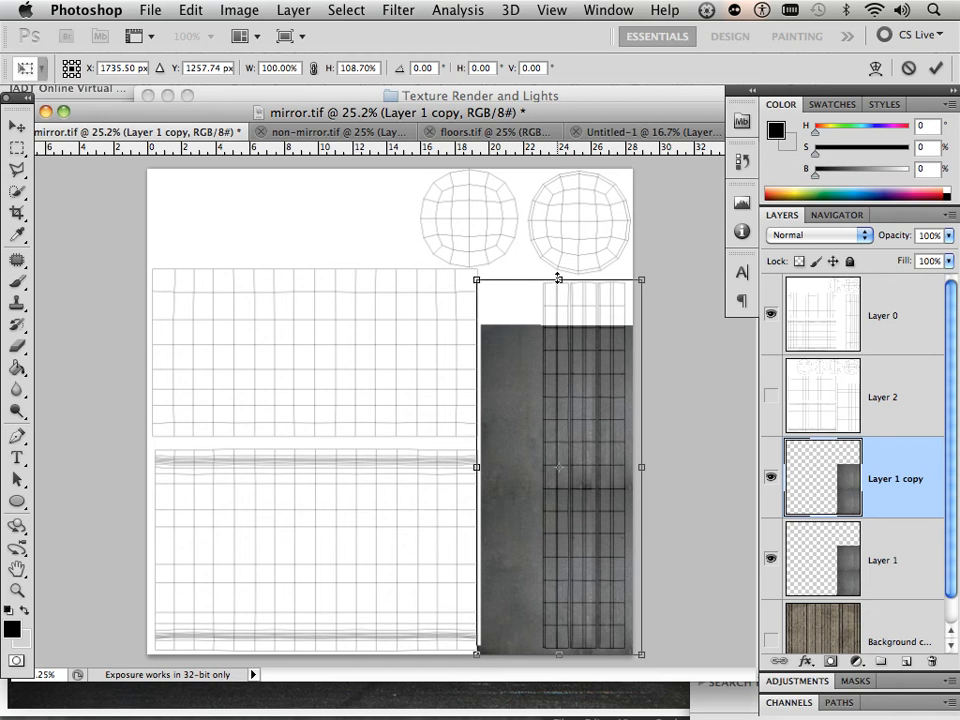
left_click_drag(558, 278, 558, 258)
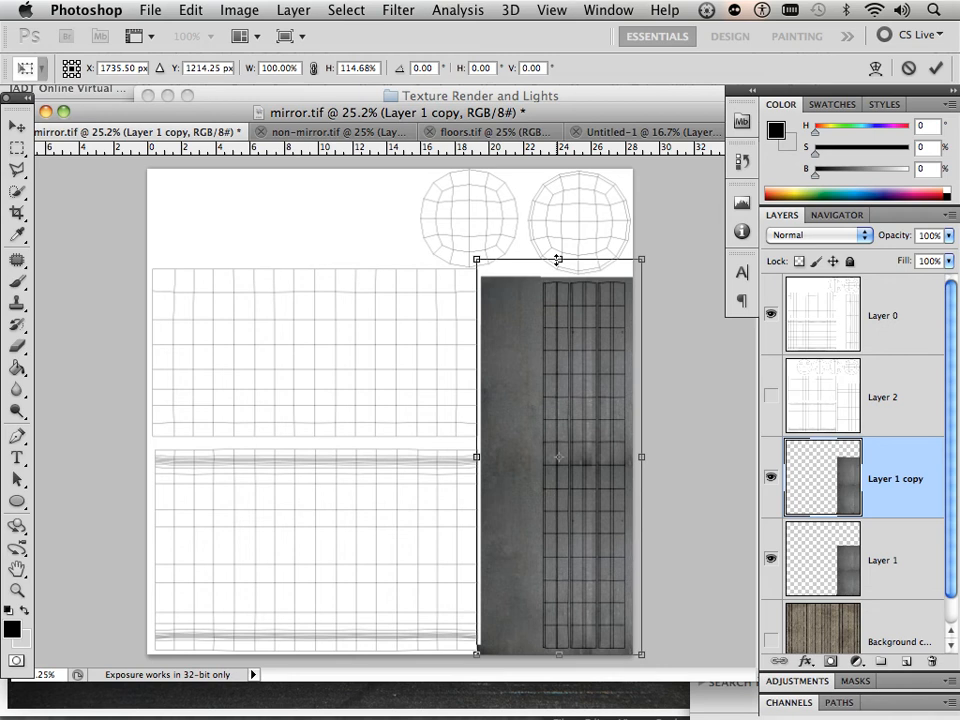
left_click(15, 122)
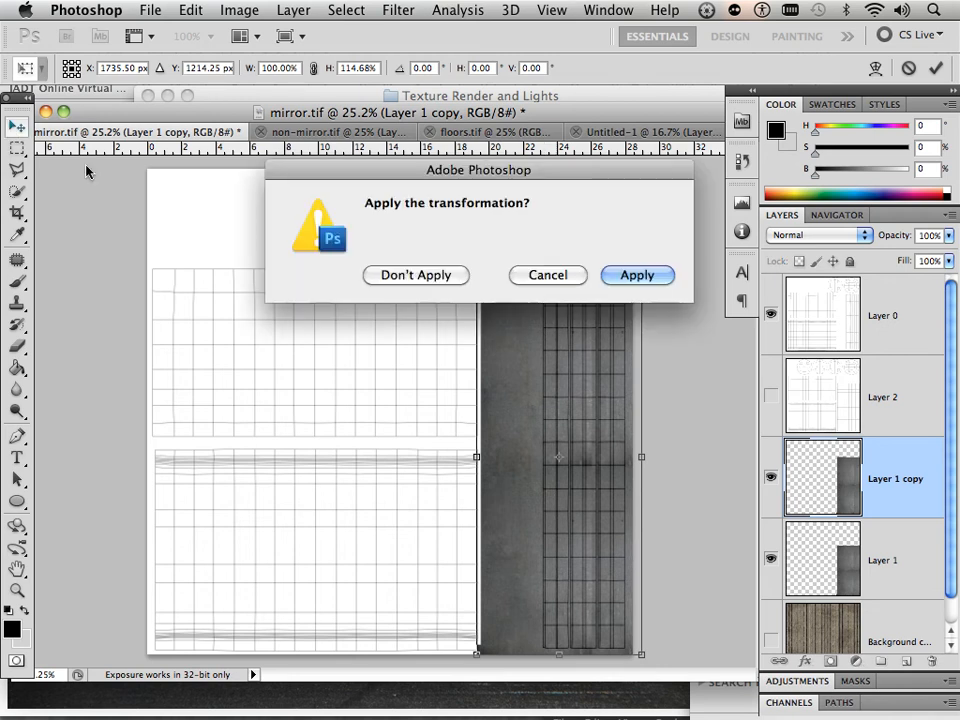
left_click(660, 276)
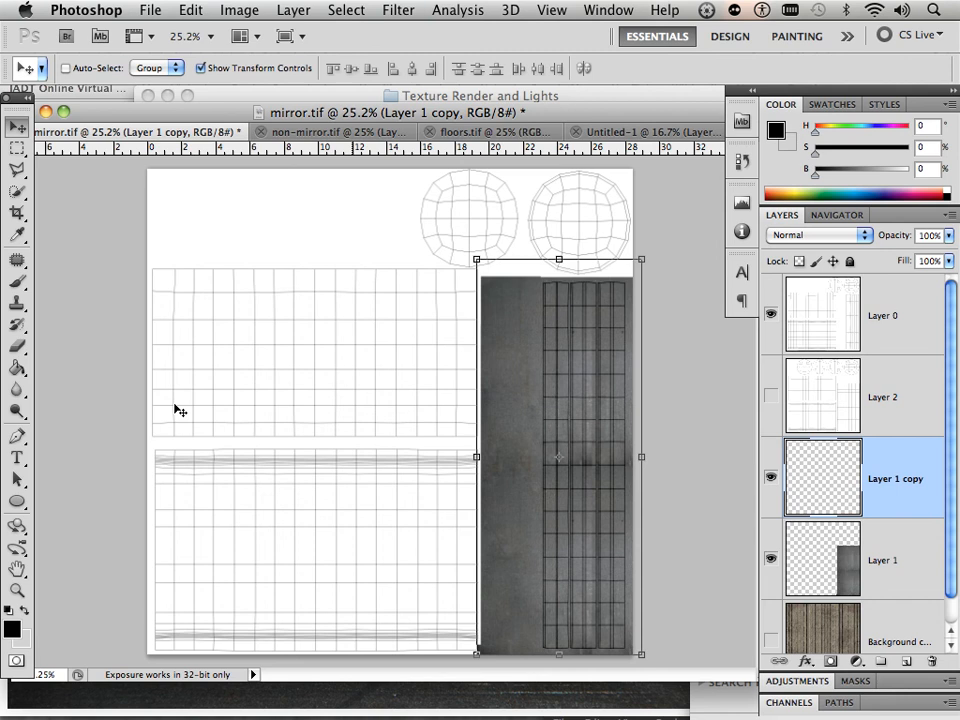
Step: Trim the uneven left edge of the metal on Layer 1 copy with a rectangular selection, then make Layer 1 active
left_click(21, 151)
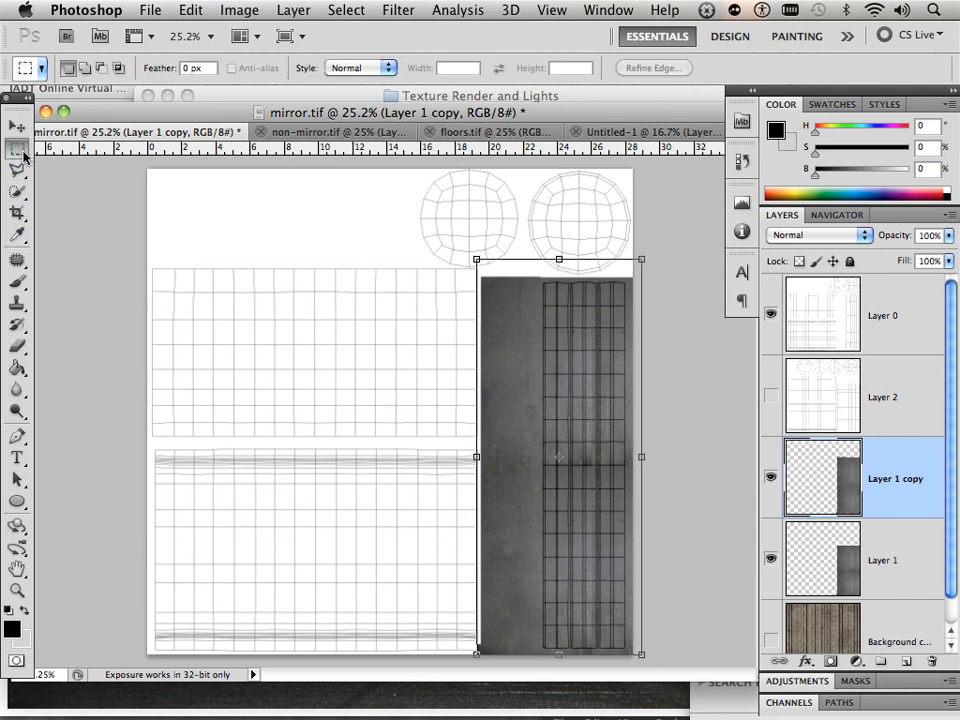
left_click_drag(355, 300, 484, 716)
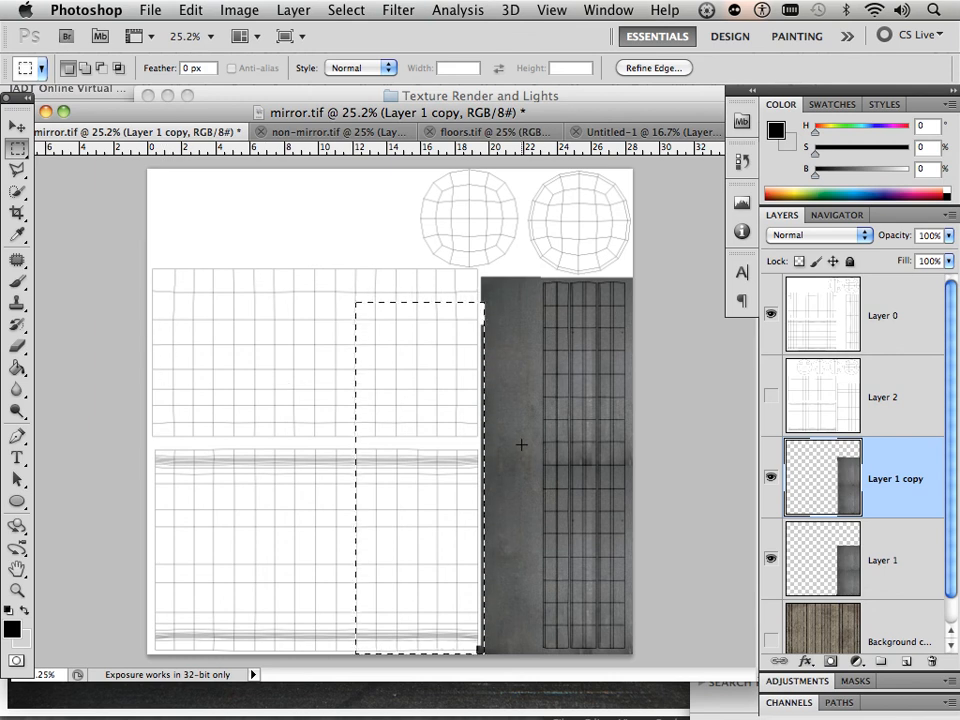
left_click(836, 575)
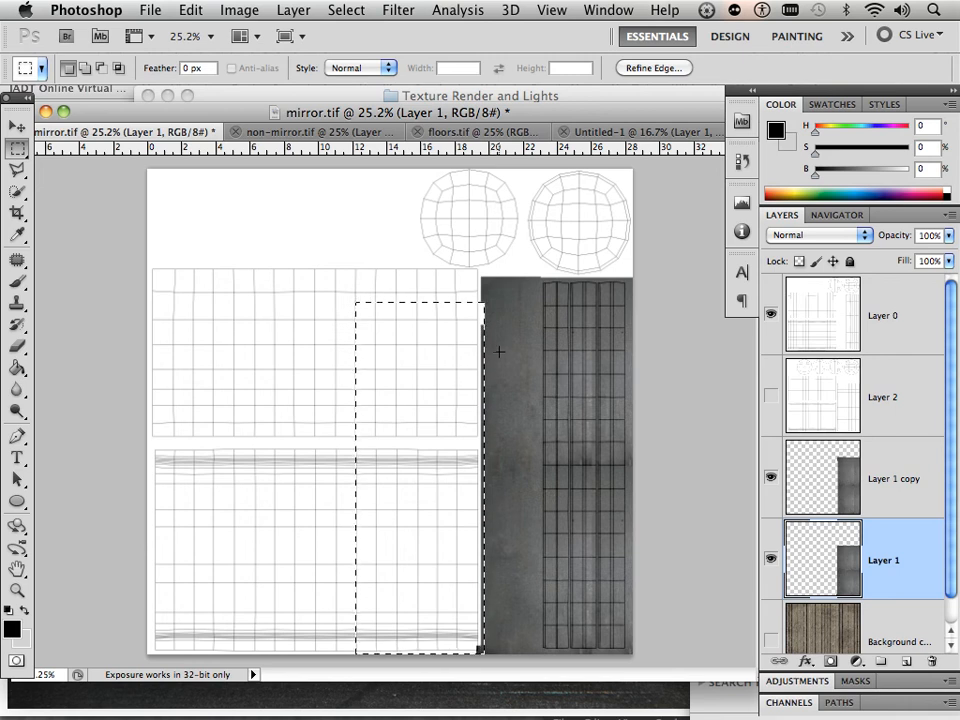
left_click(15, 122)
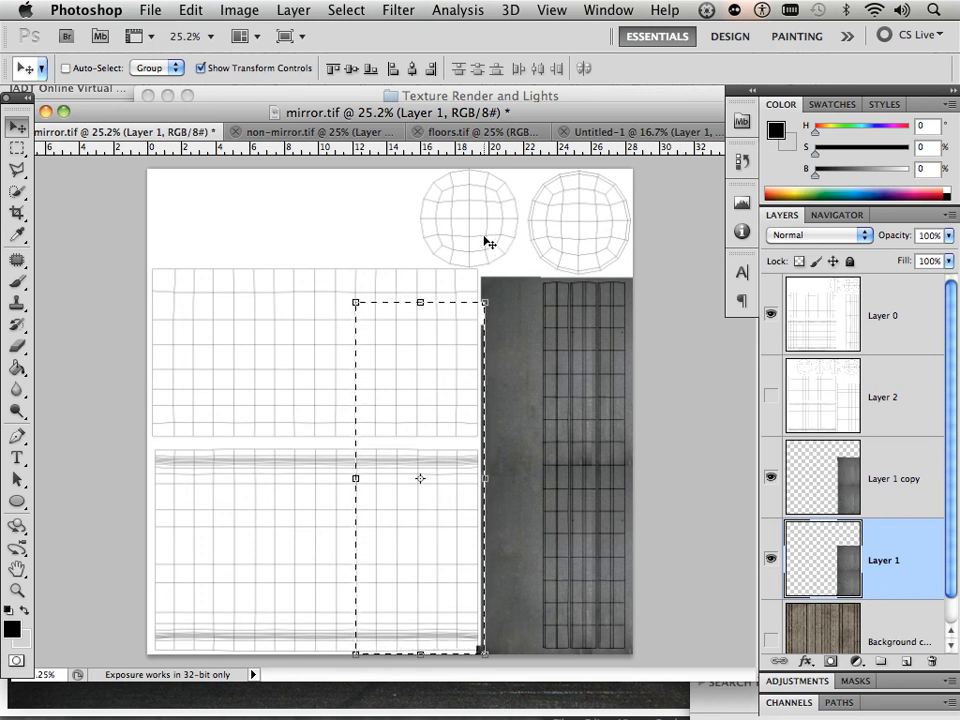
Step: Swap the visible wireframe from Layer 0 to Layer 2, hide Layer 1 copy, and examine the metal's fit against the UV strips
left_click(770, 316)
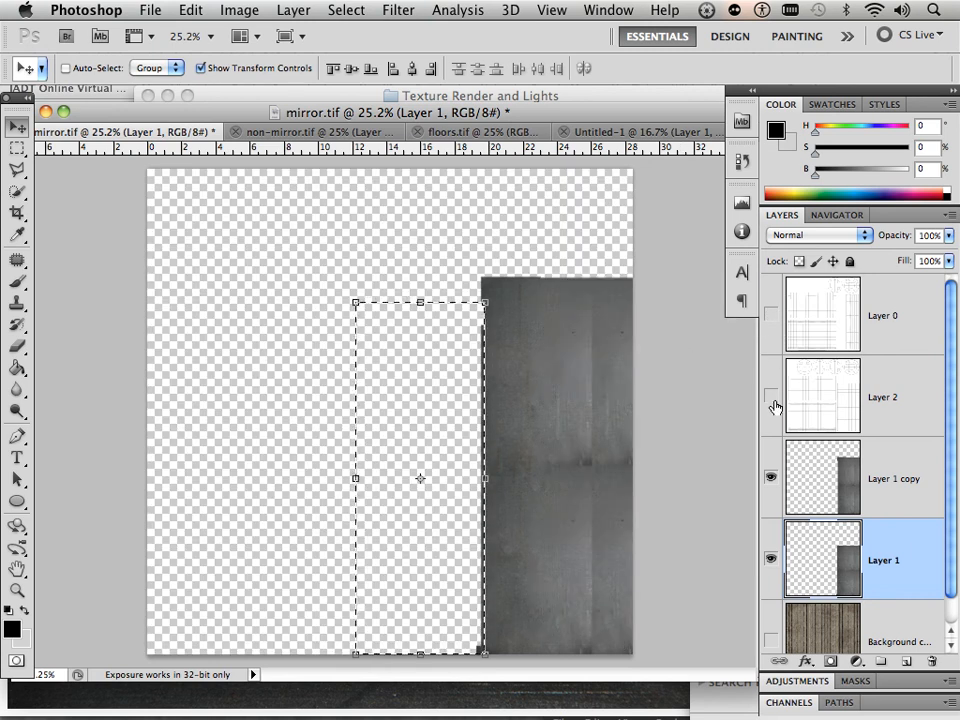
left_click(771, 397)
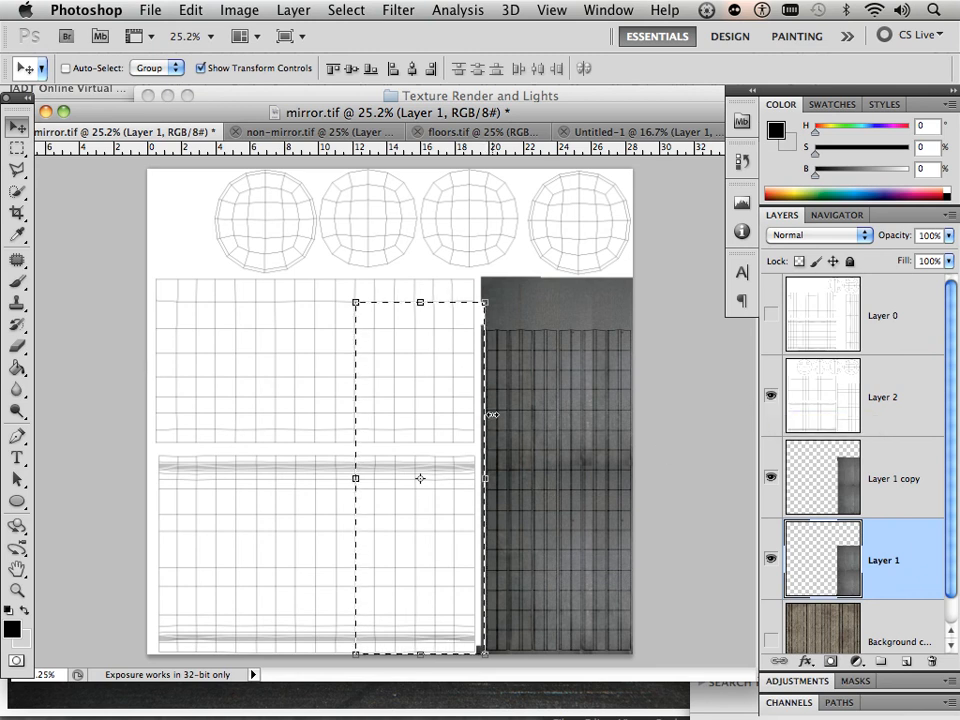
scroll(497, 461, "up", 2)
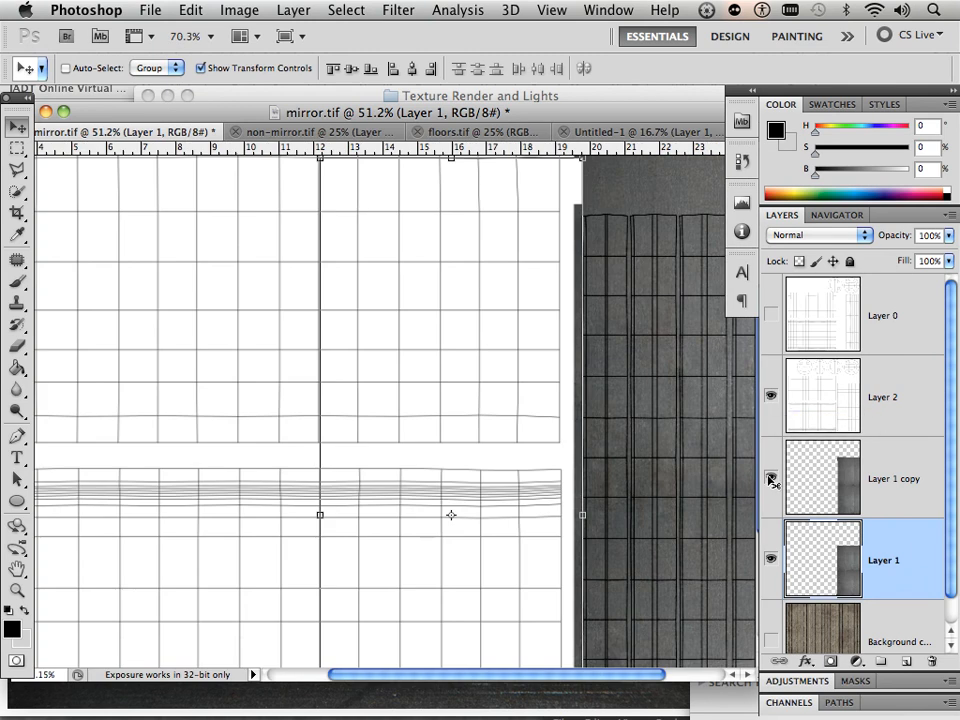
scroll(643, 498, "up", 5)
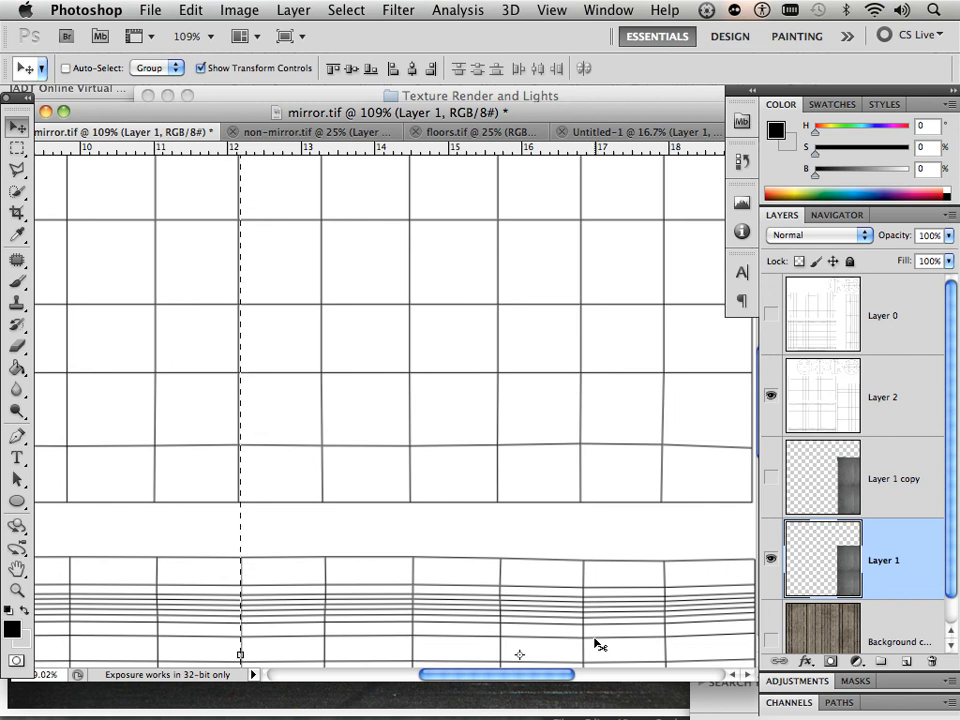
left_click(594, 9)
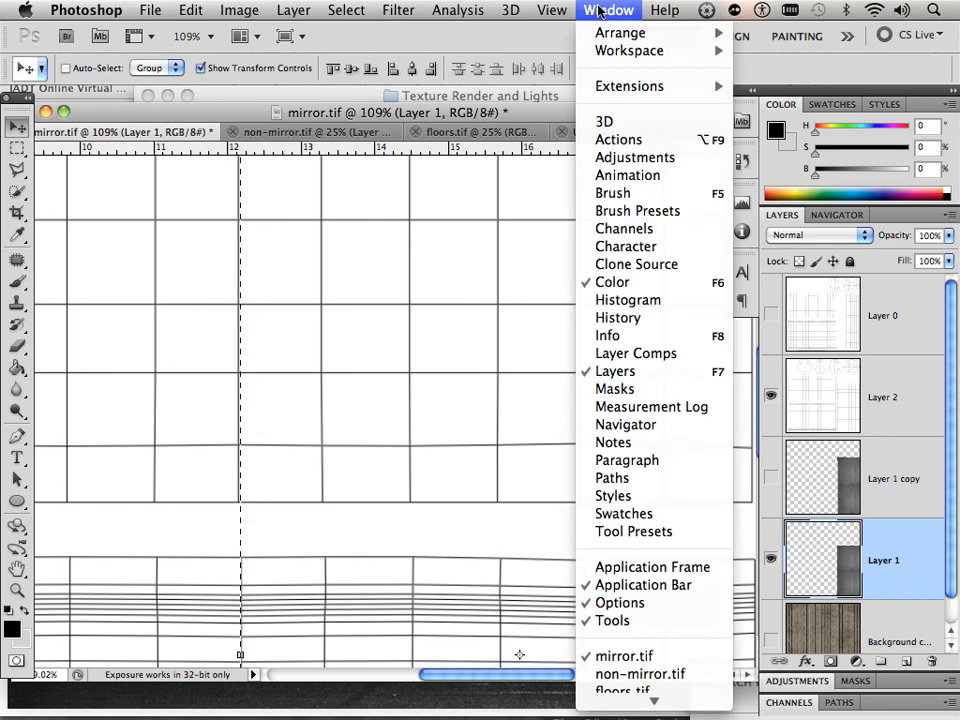
left_click(640, 424)
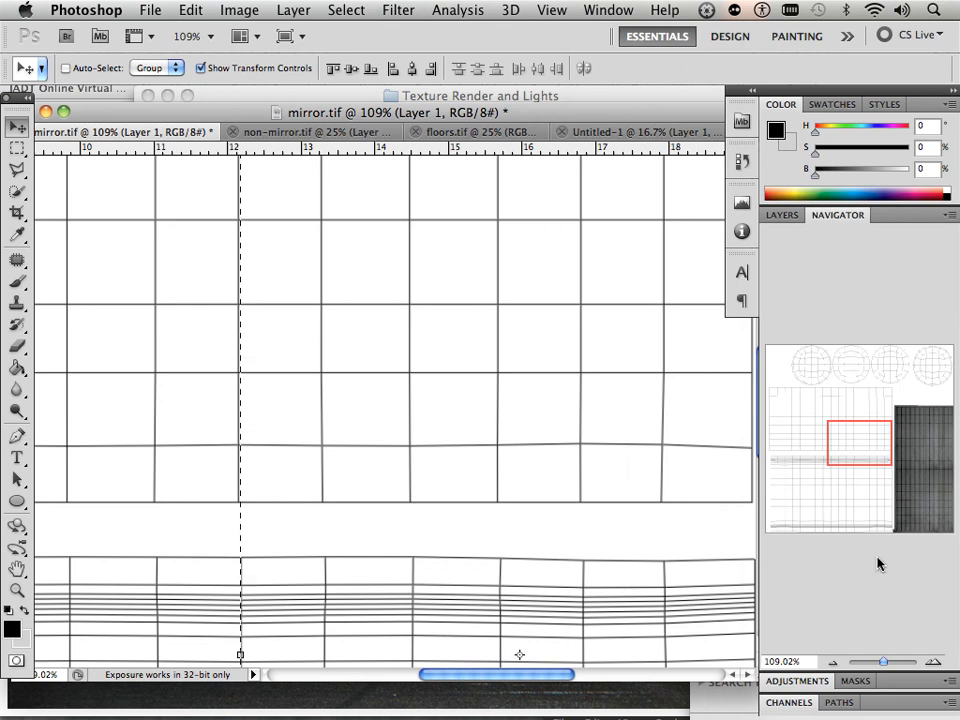
left_click_drag(882, 662, 875, 662)
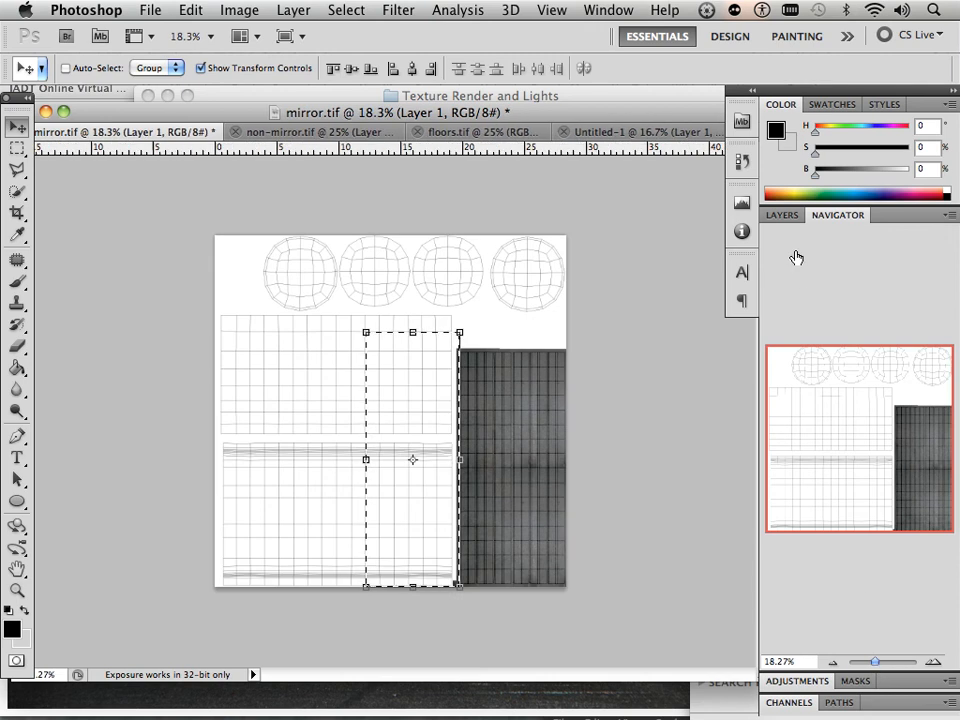
left_click(783, 216)
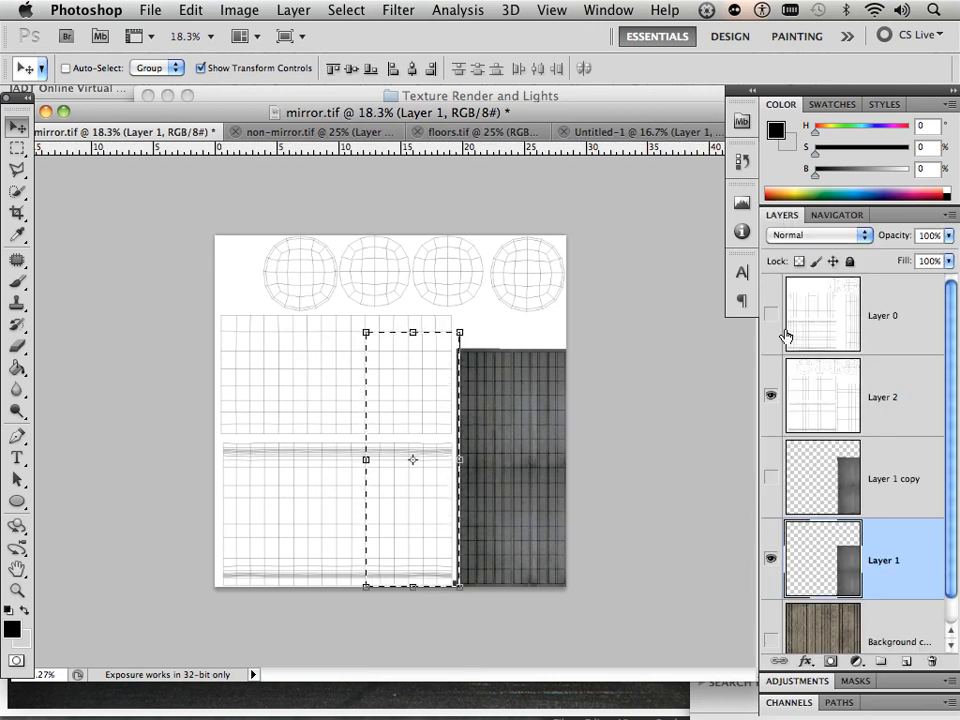
Step: Hide the Layer 2 wireframe and clear the selection around the metal's left edge
left_click(769, 395)
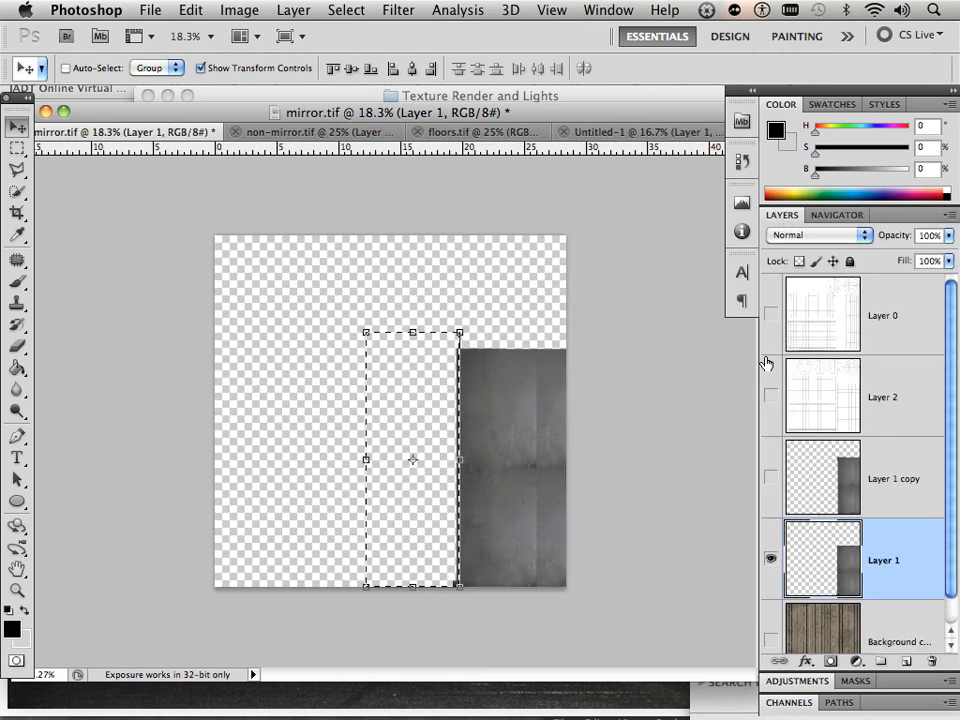
left_click(346, 10)
left_click(365, 45)
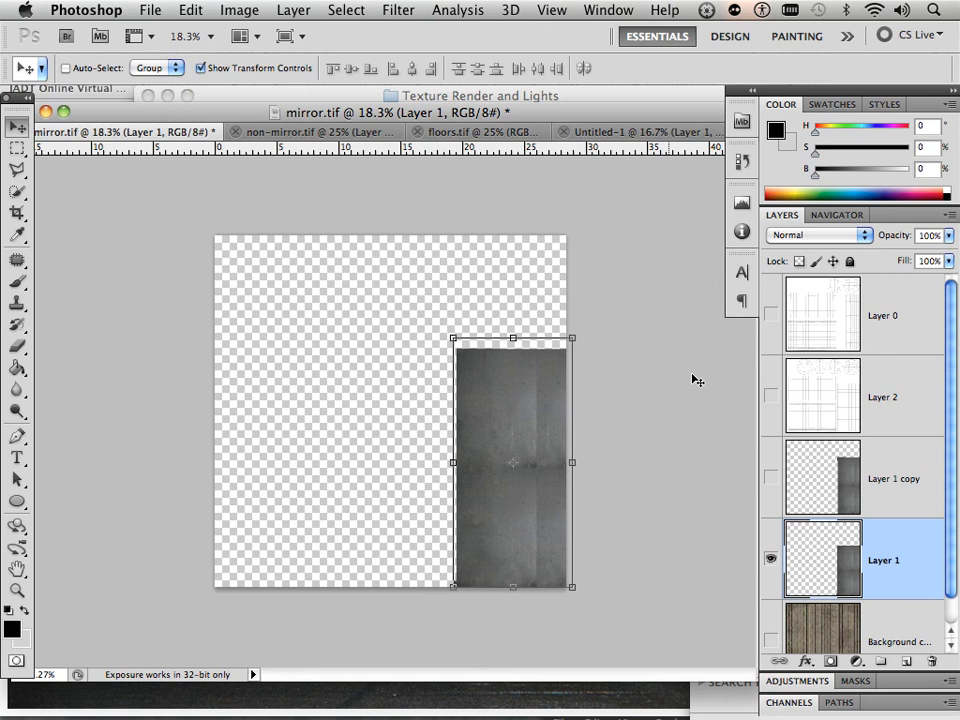
Step: Check the metal against the Layer 0 wireframe, hide that wireframe again, and show Layer 1 copy and the wood background layer
left_click(770, 315)
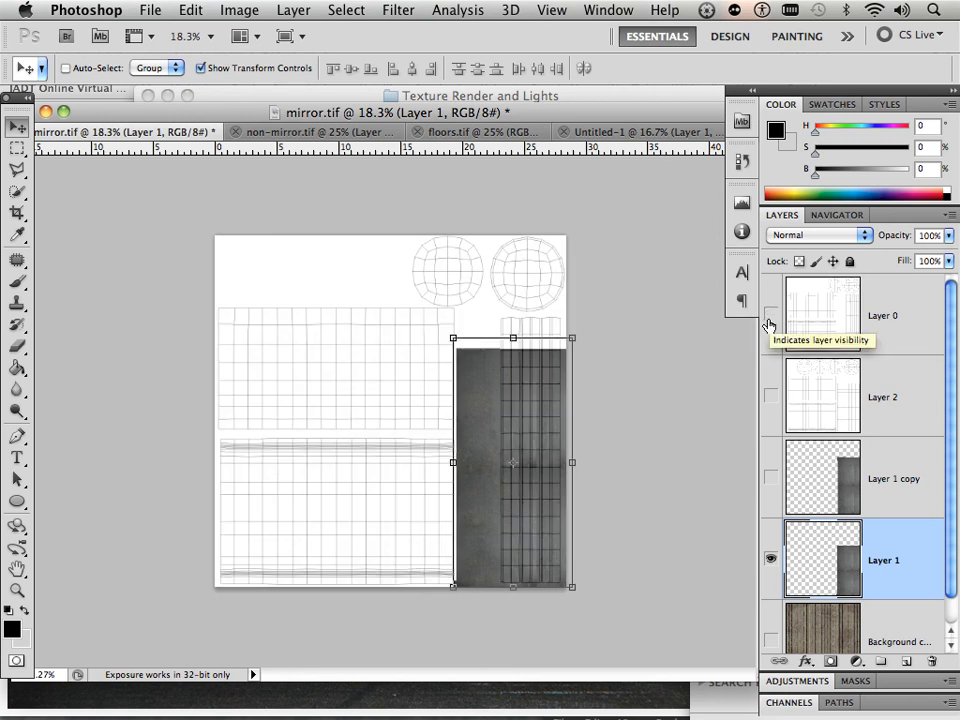
left_click(769, 318)
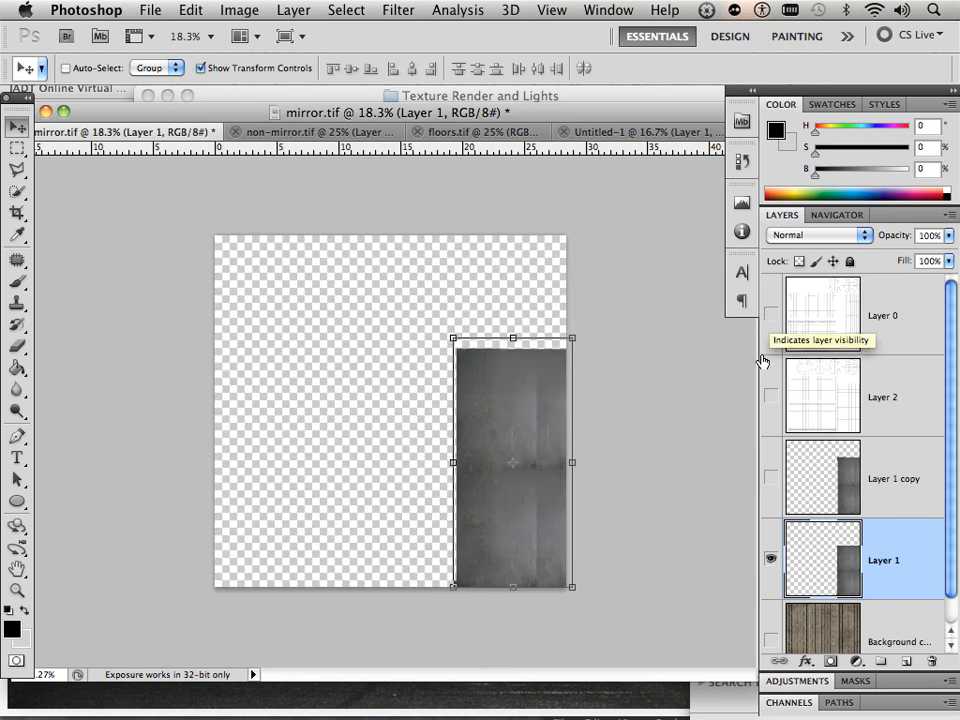
left_click(769, 481)
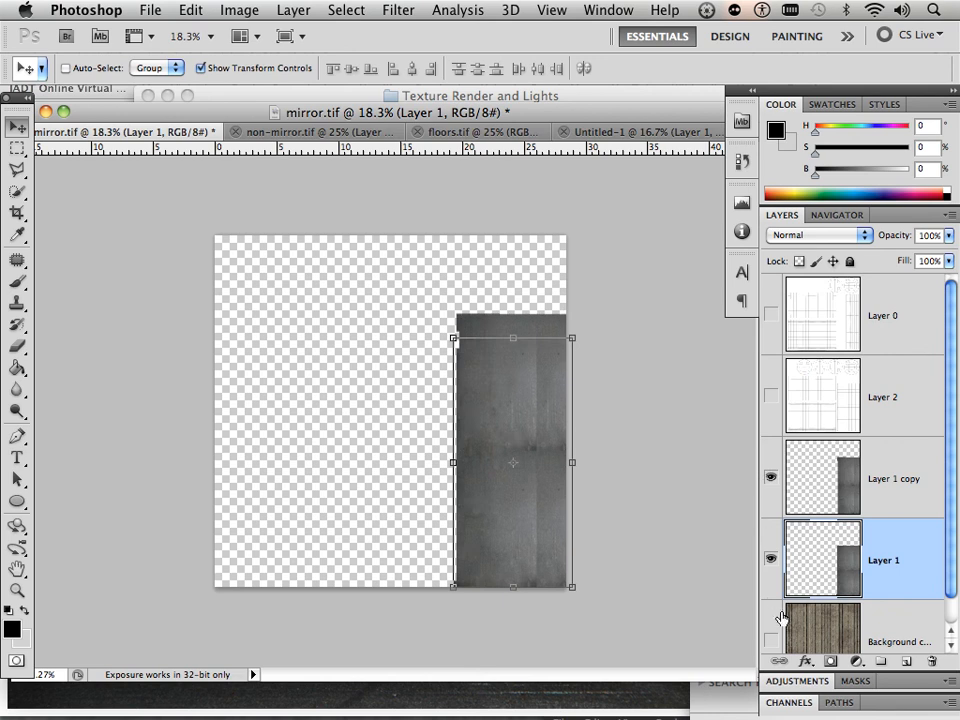
left_click(769, 640)
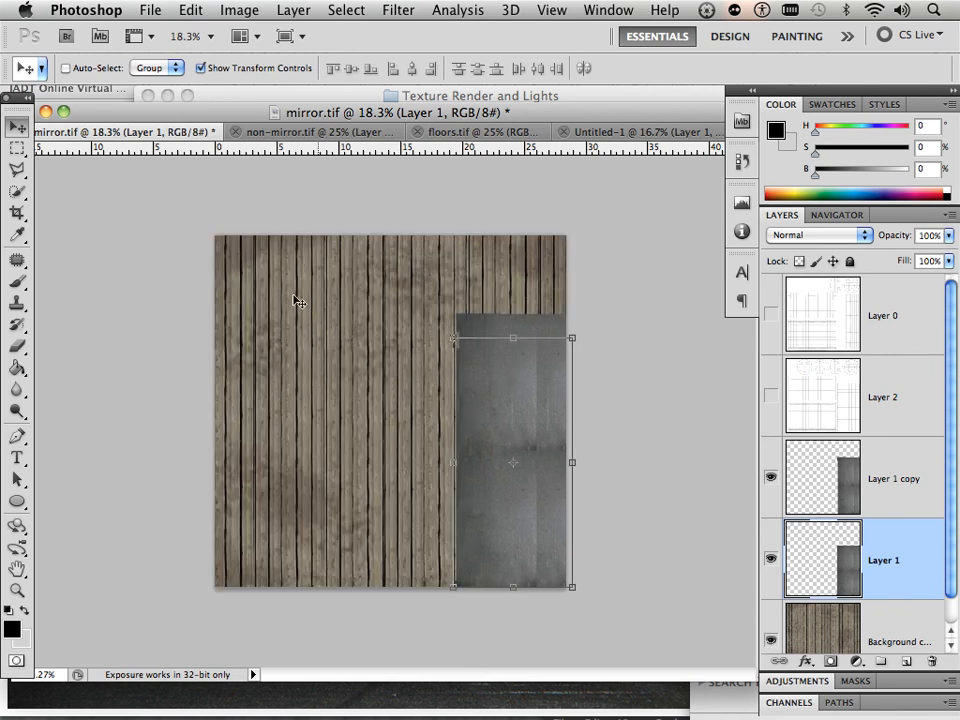
Step: Save a TIFF copy named mirror_col.tif in the Barrel of monkeys folder without alpha channels or layers, using LZW compression
left_click(152, 10)
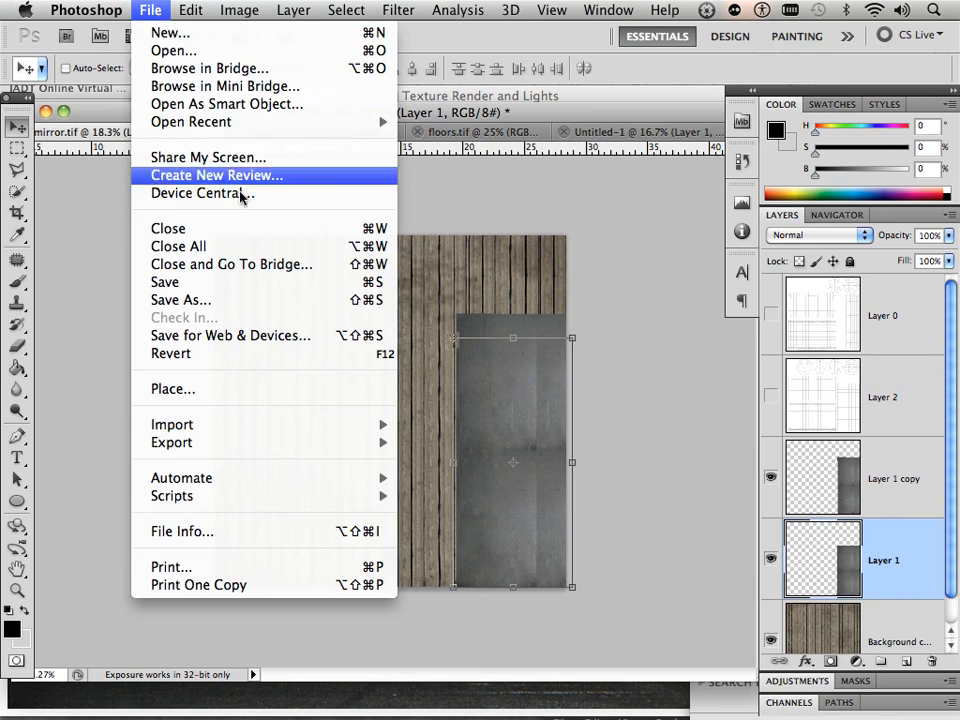
left_click(256, 306)
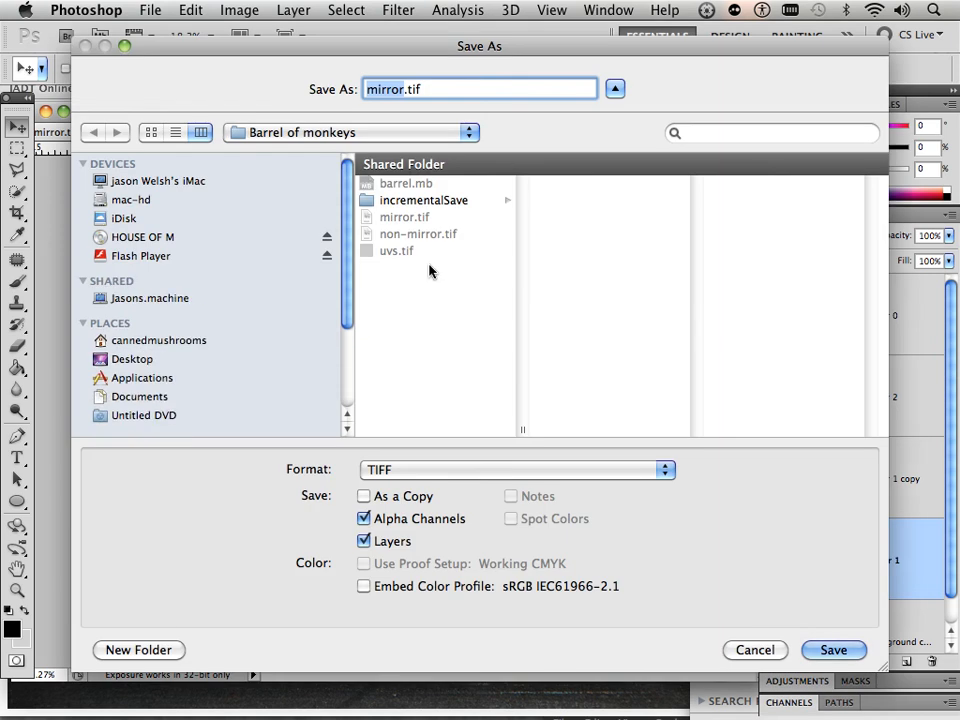
left_click(389, 89)
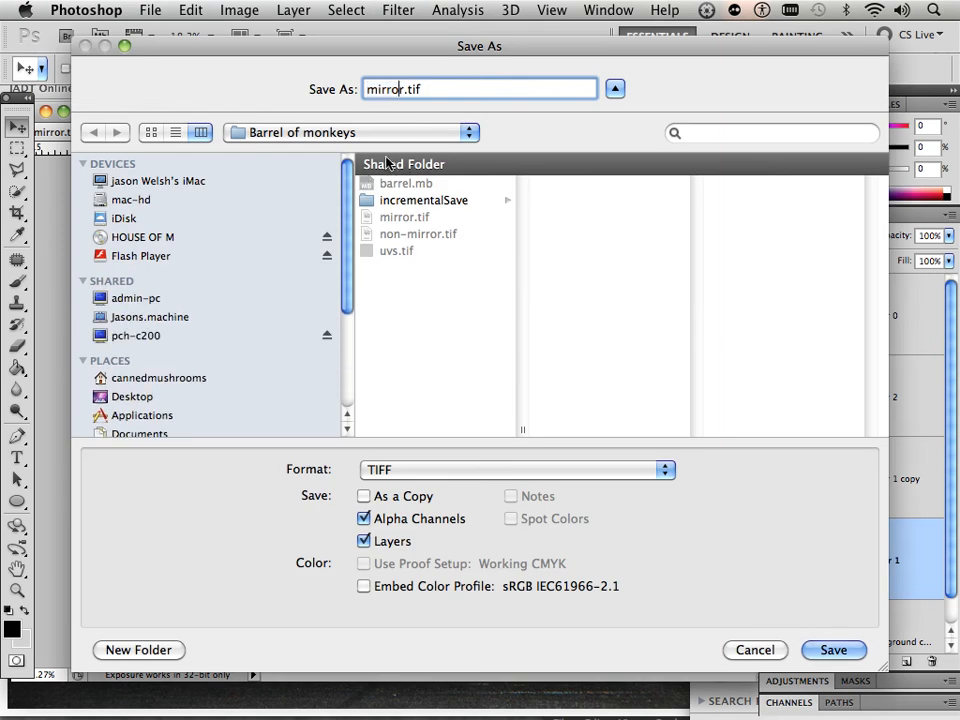
key("Right")
type("_te")
key("BackSpace")
key("BackSpace")
type("col")
left_click(364, 518)
left_click(364, 540)
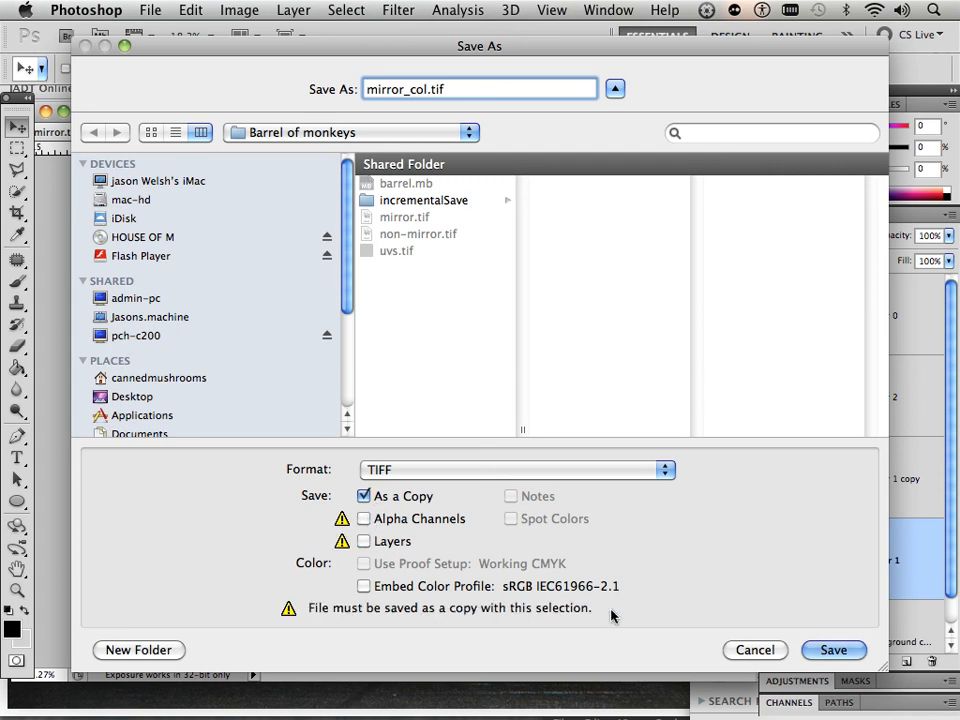
left_click(833, 650)
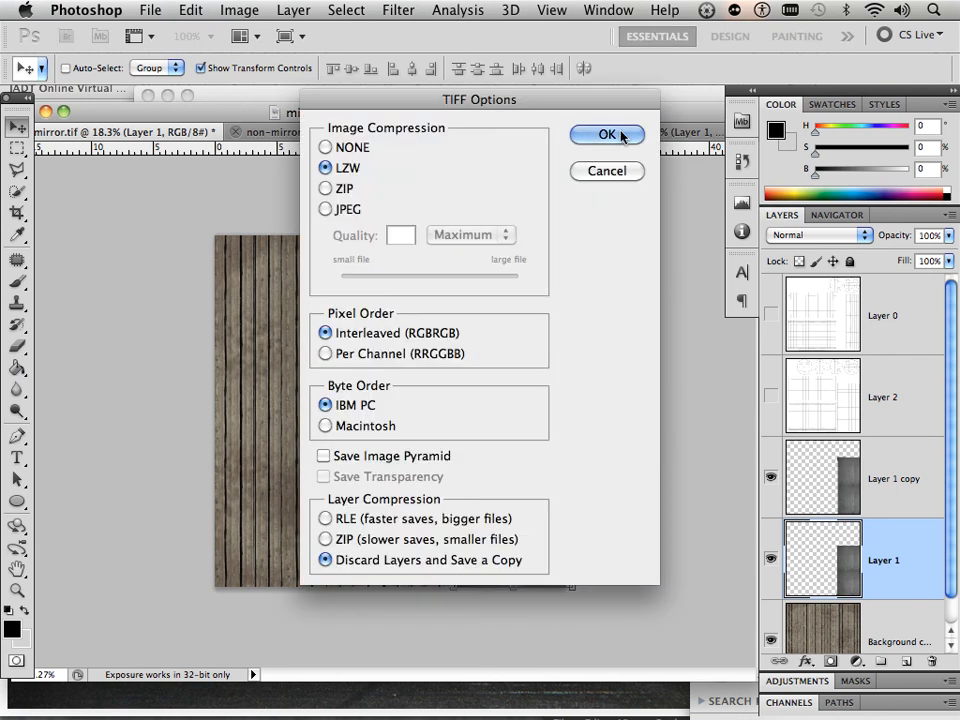
left_click(622, 137)
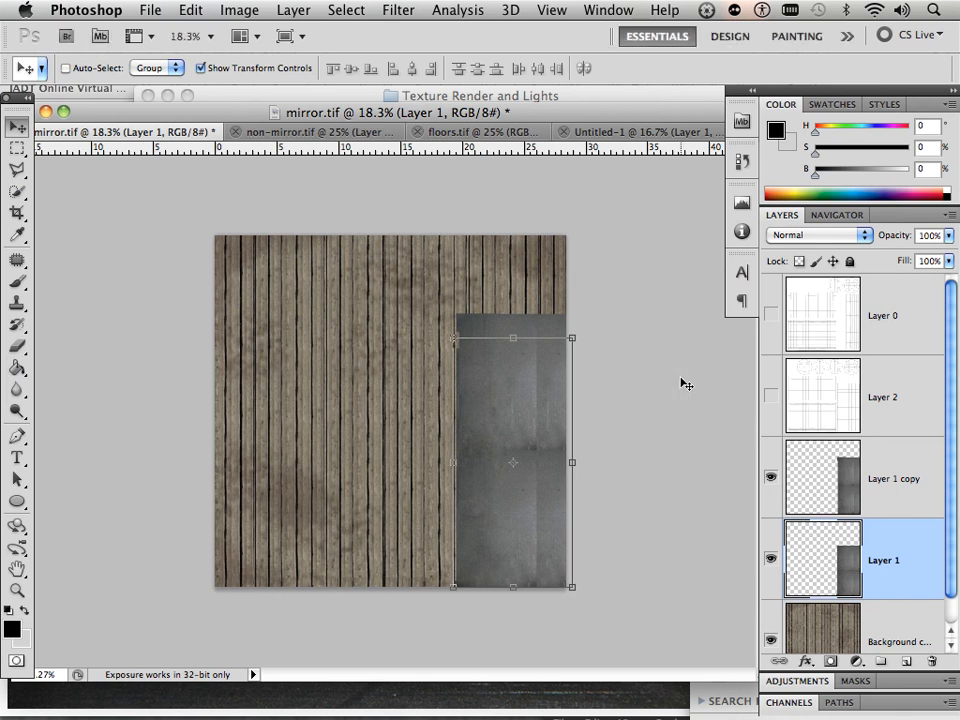
Step: Hide Layer 1 copy and set the file name for a new save in the Barrel of monkeys folder to non-mirror_col.tif
left_click(770, 478)
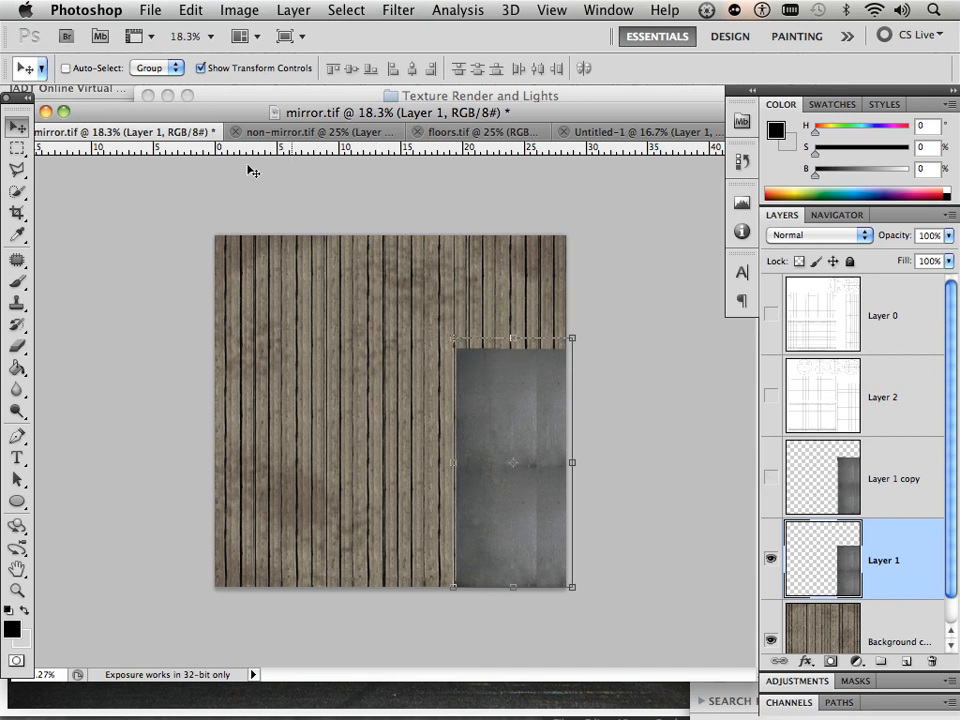
left_click(160, 9)
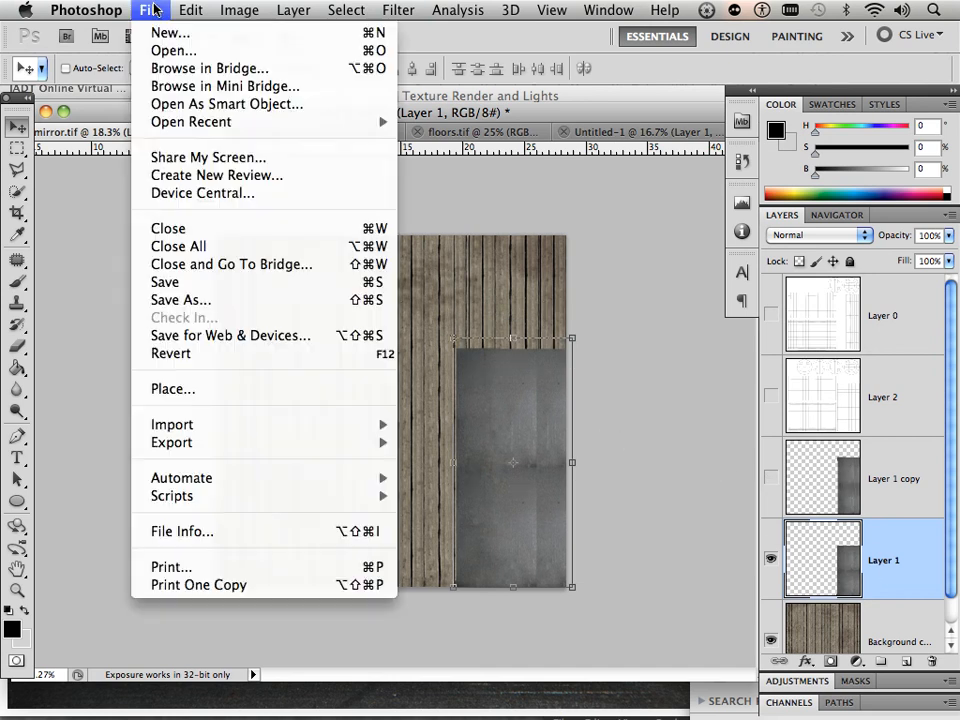
left_click(236, 302)
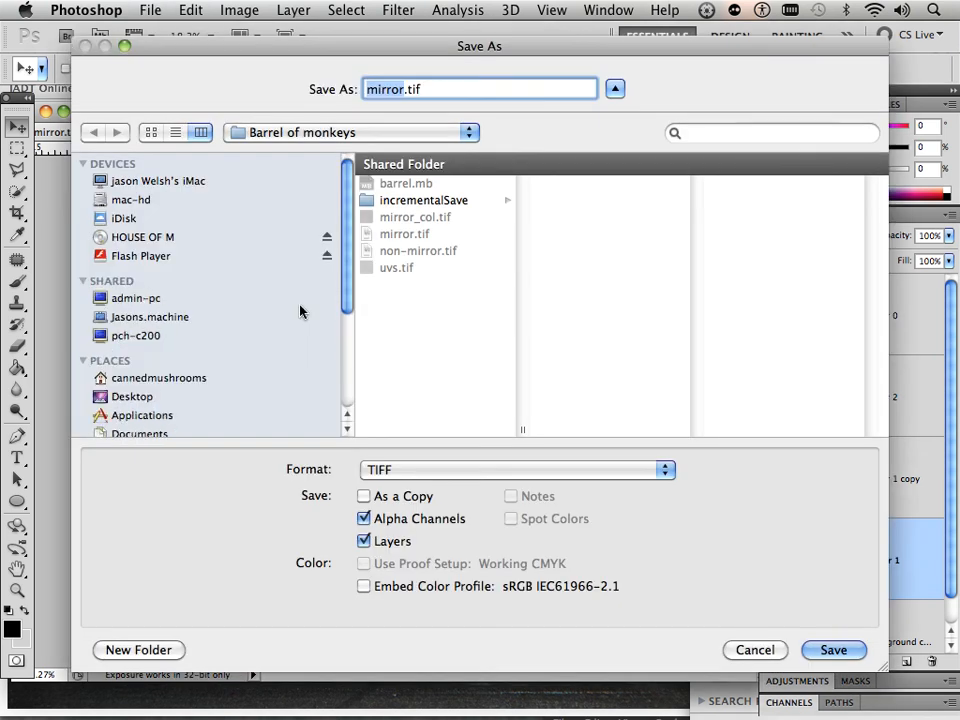
left_click(403, 218)
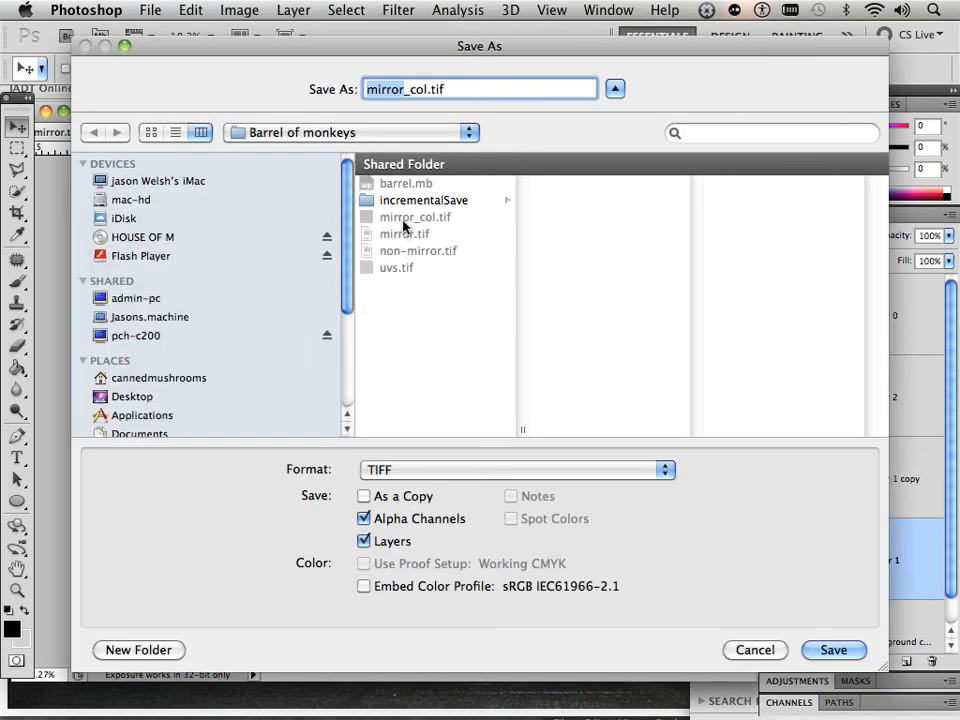
left_click(383, 92)
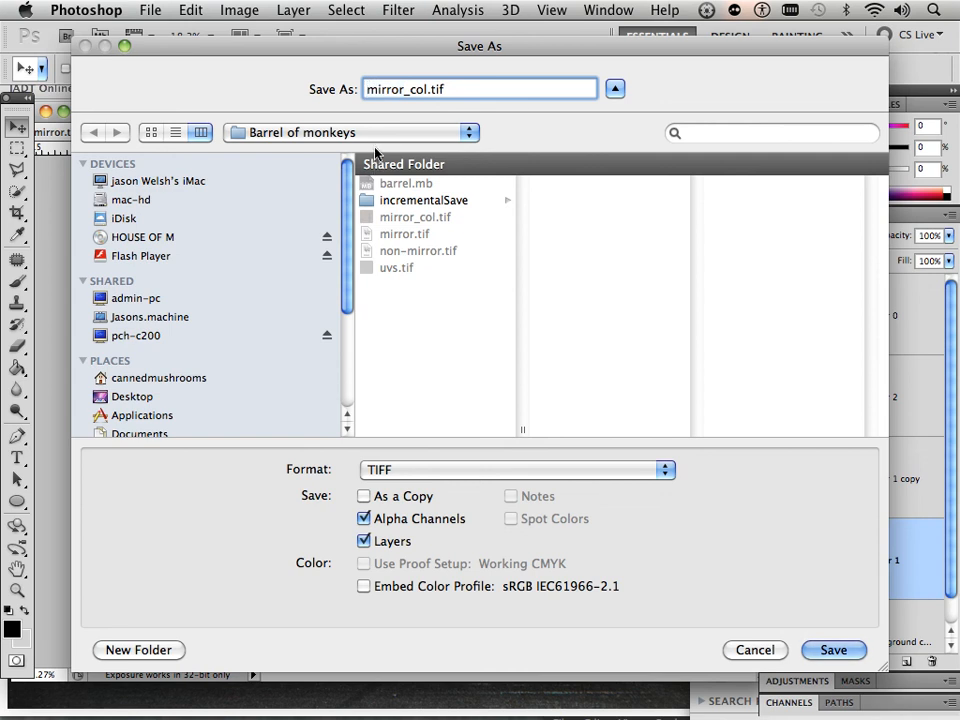
type("non")
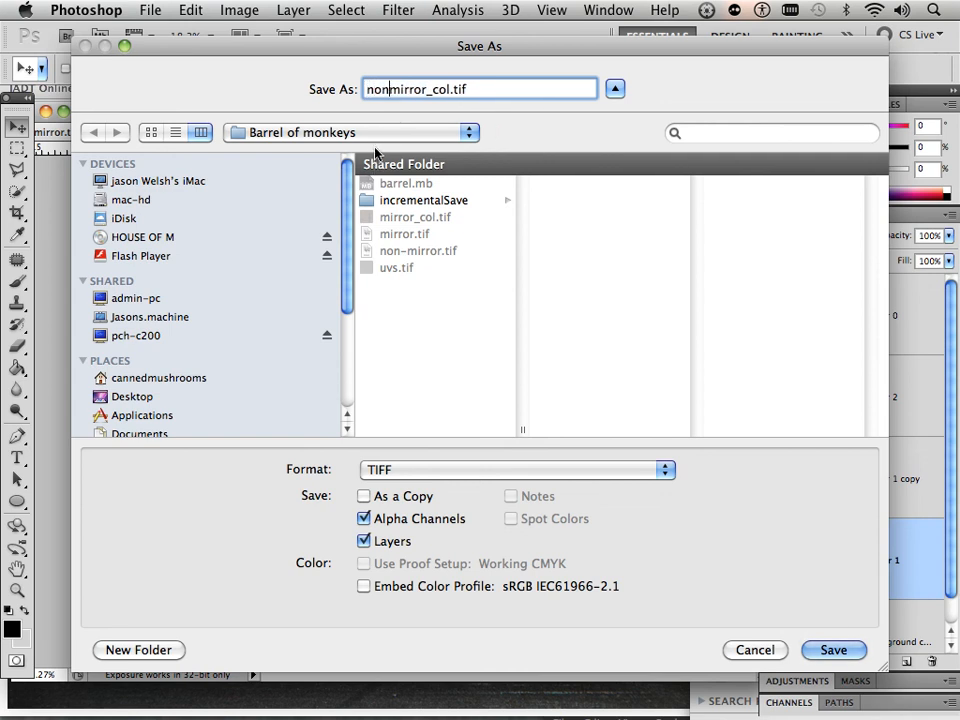
type("-")
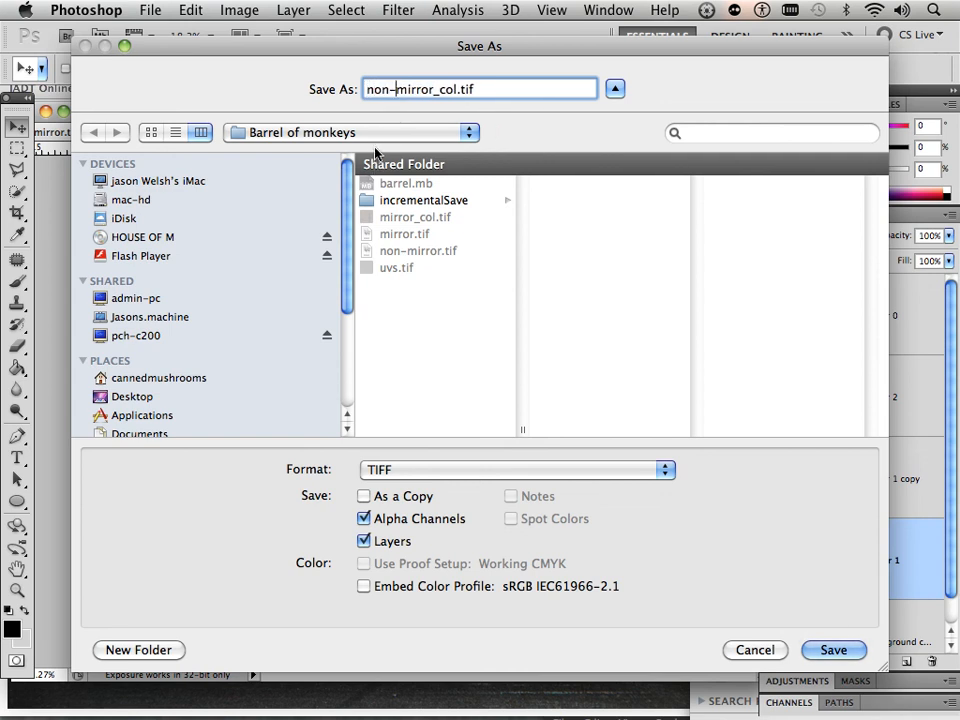
Step: Save the non-mirror color map as a TIFF copy without alpha channels or layers, using no image compression
left_click(364, 518)
left_click(364, 541)
left_click(834, 650)
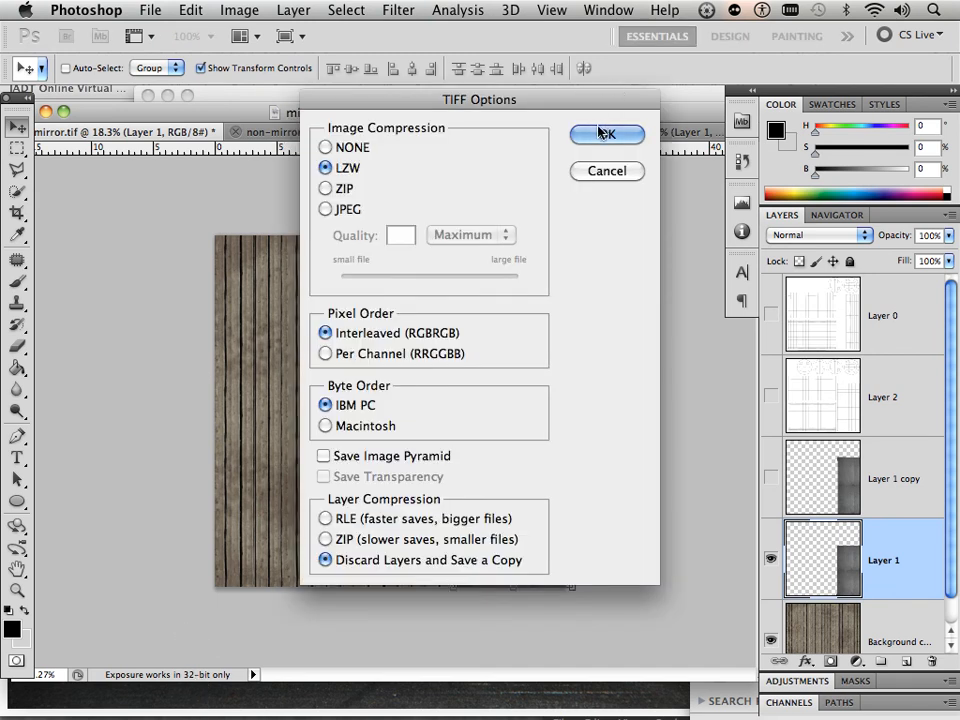
left_click(325, 147)
left_click(607, 136)
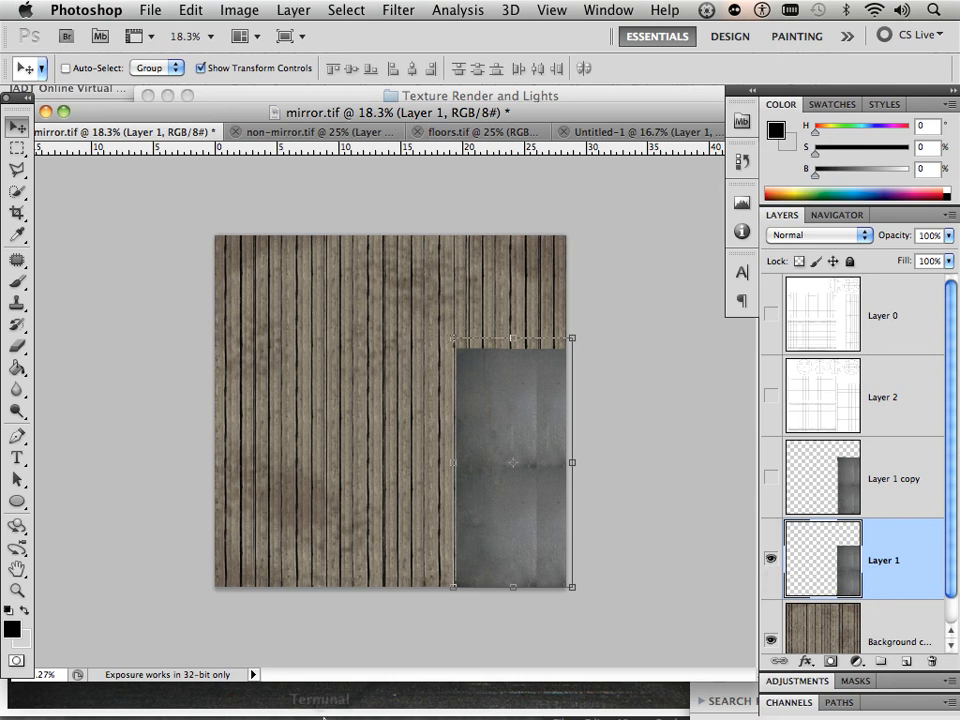
Step: Switch to Maya, open the Hypershade, and move its window up over the viewport so its textures can be seen
mouse_move(315, 716)
left_click(253, 714)
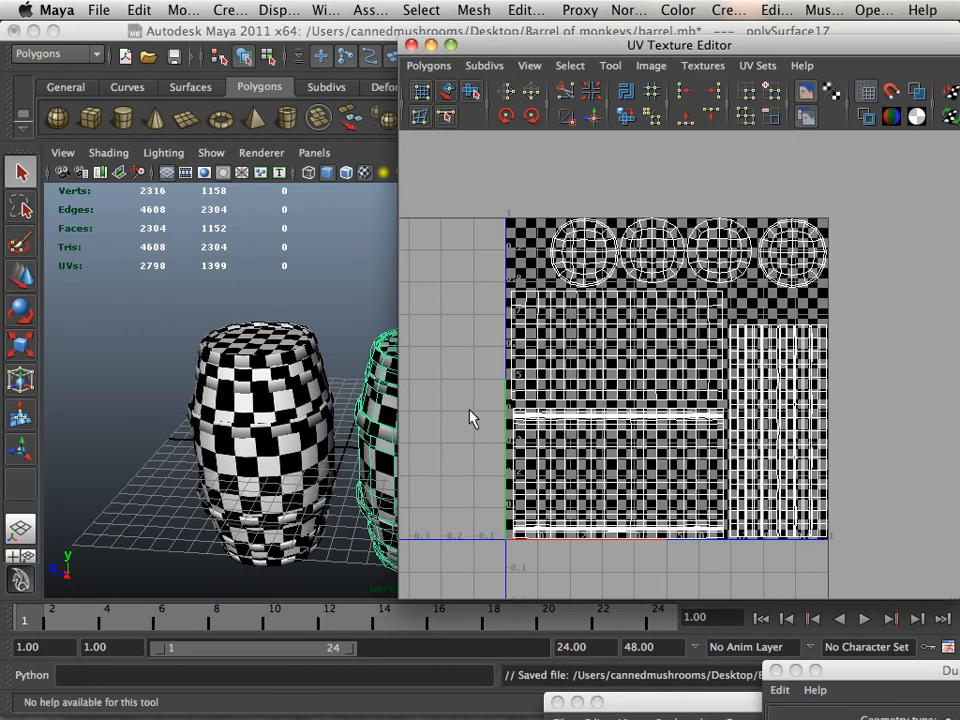
left_click(326, 10)
mouse_move(357, 64)
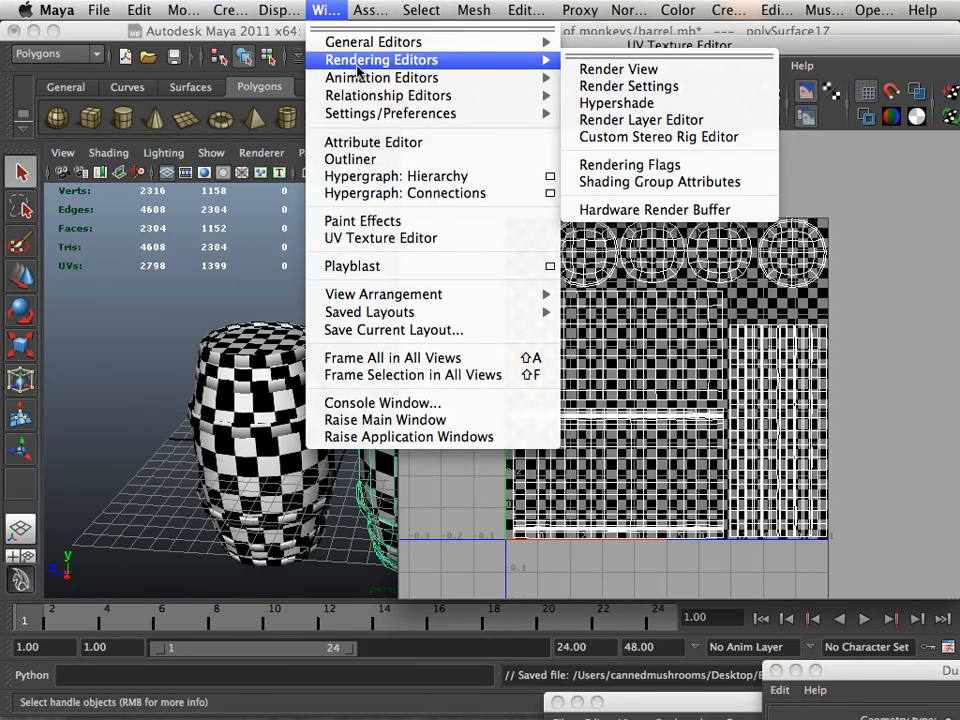
left_click(643, 103)
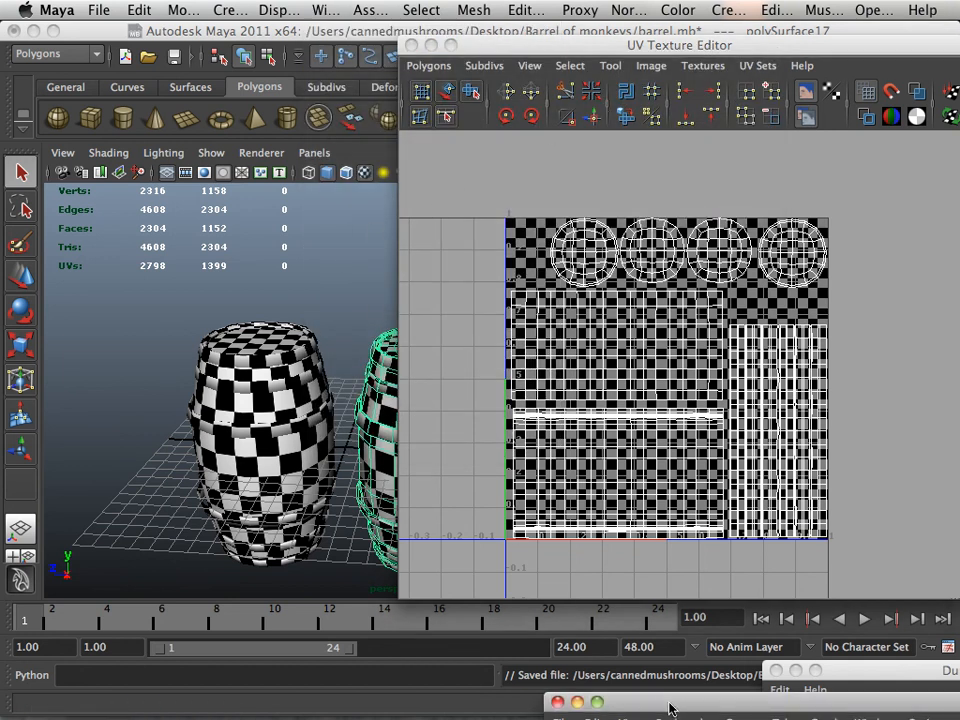
left_click_drag(670, 708, 200, 514)
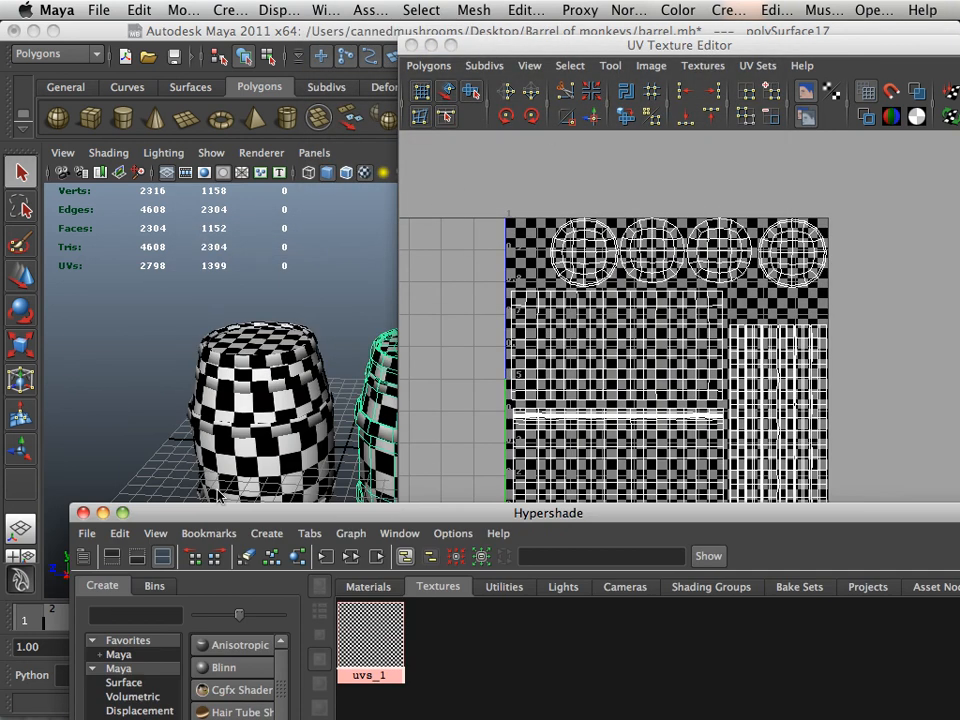